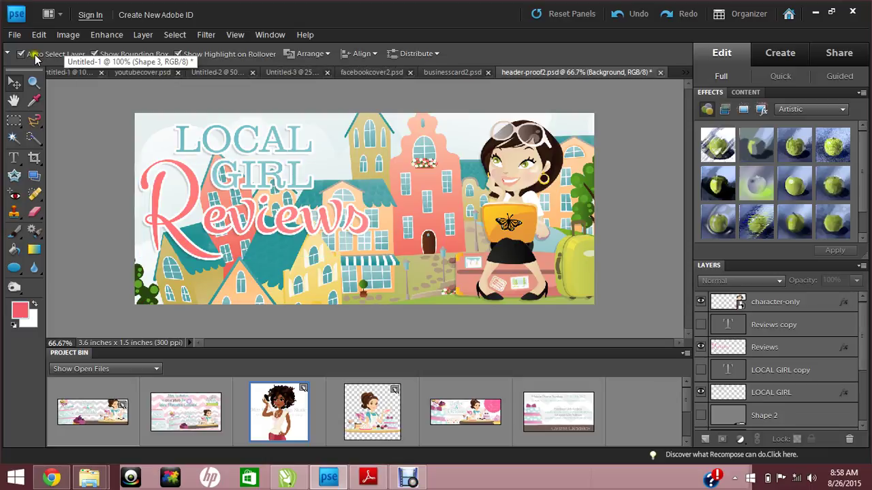
Create a blank 150 × 150 px document at 300 pixels/inch with a White background.
{"action": "left_click", "coordinate": [14, 33]}
{"action": "mouse_move", "coordinate": [51, 49]}
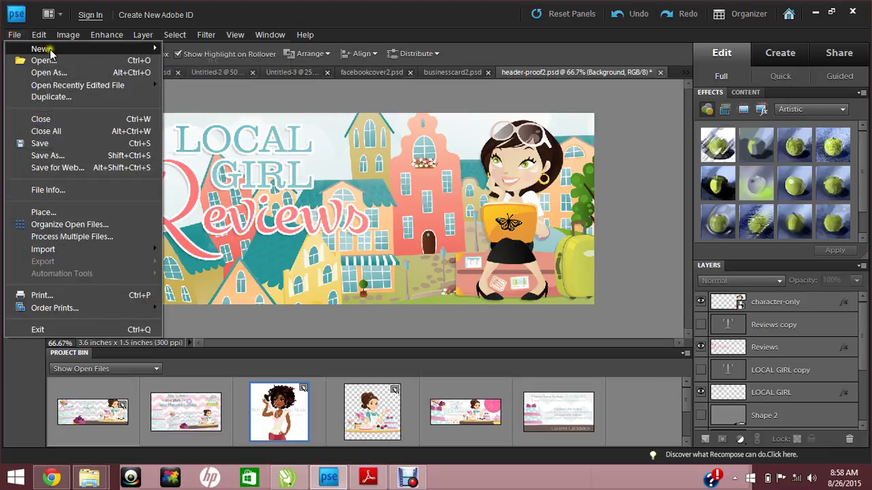
{"action": "left_click", "coordinate": [185, 49]}
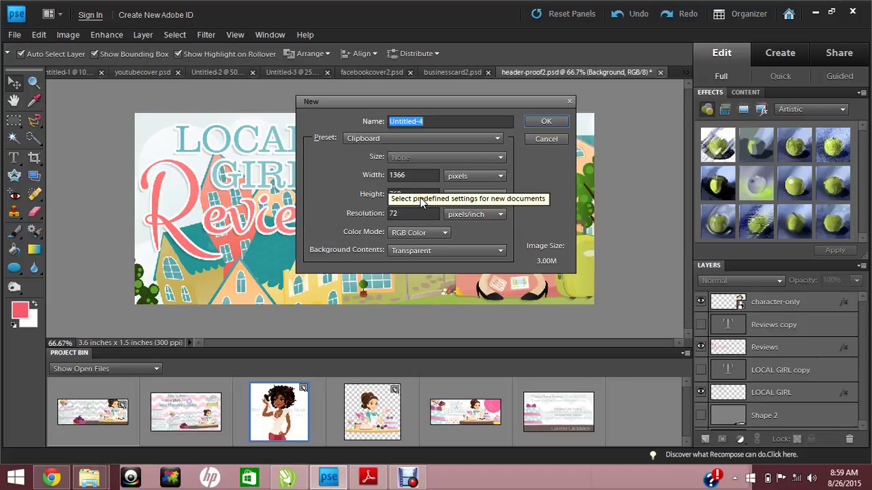
{"action": "left_click_drag", "start_coordinate": [404, 175], "coordinate": [385, 176]}
{"action": "type", "text": "150"}
{"action": "double_click", "coordinate": [398, 195]}
{"action": "type", "text": "150"}
{"action": "double_click", "coordinate": [398, 214]}
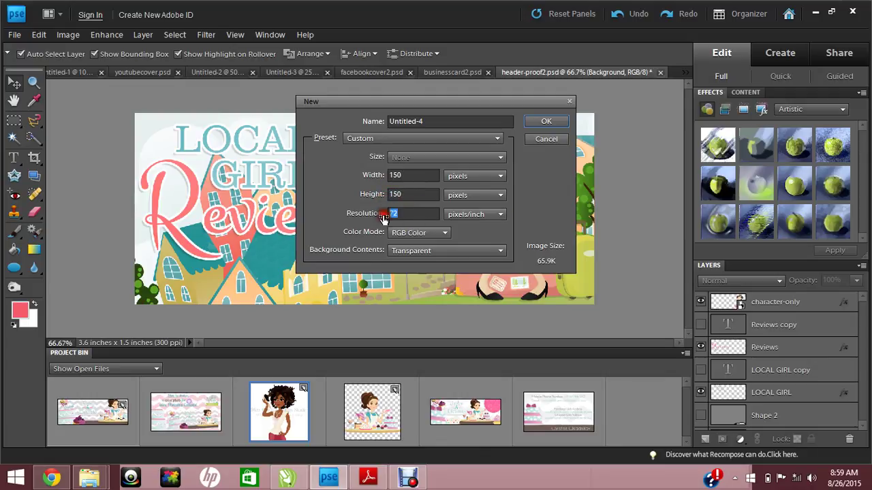
{"action": "type", "text": "300"}
{"action": "left_click", "coordinate": [461, 252]}
{"action": "left_click", "coordinate": [453, 261]}
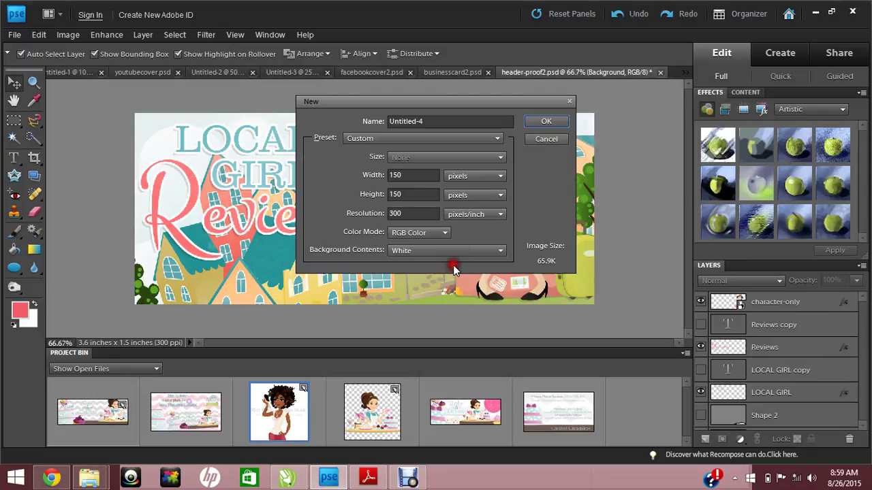
{"action": "left_click", "coordinate": [531, 122]}
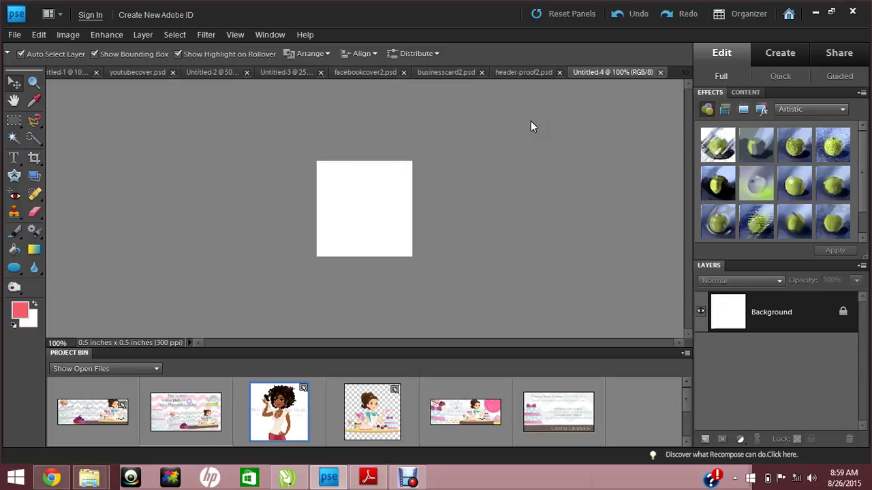
Inspect the blank Untitled-4 square at 200% zoom, then return to the header-proof2.psd banner.
{"action": "left_click", "coordinate": [518, 74]}
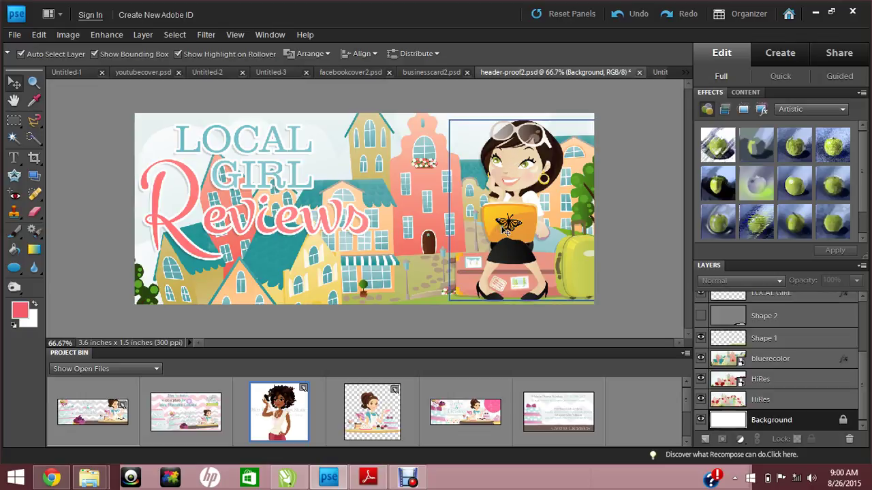
{"action": "left_click", "coordinate": [657, 72]}
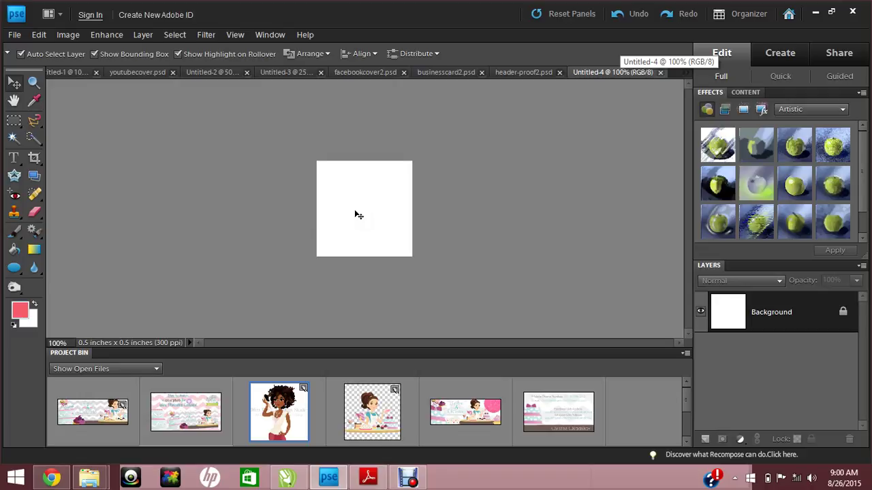
{"action": "key", "text": "ctrl+equal"}
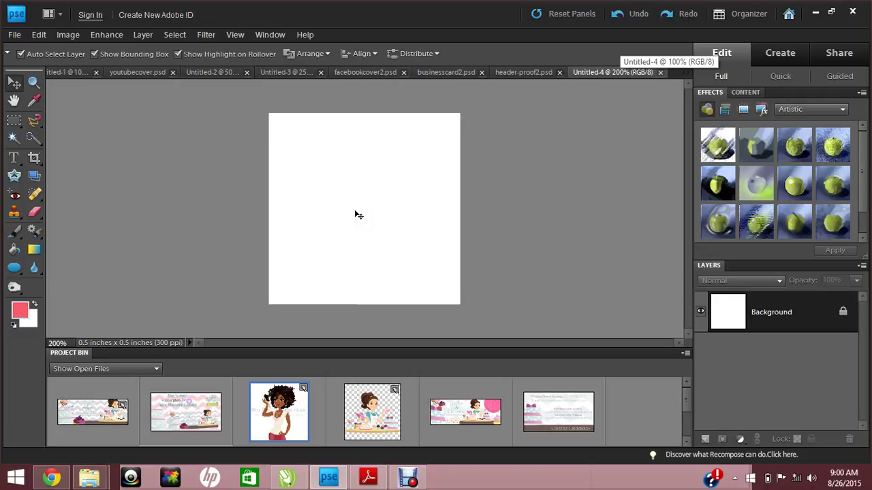
{"action": "key", "text": "ctrl+equal"}
{"action": "key", "text": "ctrl+minus"}
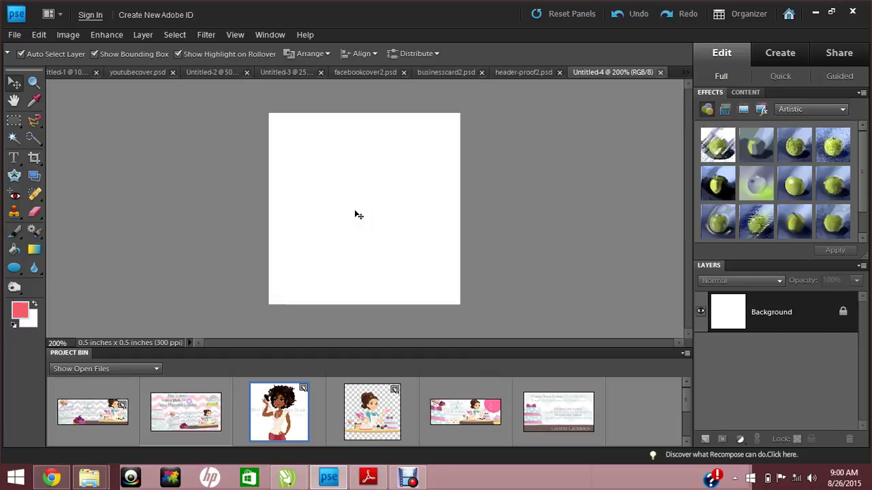
{"action": "mouse_move", "coordinate": [359, 215]}
{"action": "left_mouse_down"}
{"action": "mouse_move", "coordinate": [358, 206]}
{"action": "mouse_move", "coordinate": [383, 272]}
{"action": "mouse_move", "coordinate": [364, 250]}
{"action": "mouse_move", "coordinate": [428, 156]}
{"action": "mouse_move", "coordinate": [333, 243]}
{"action": "mouse_move", "coordinate": [291, 244]}
{"action": "mouse_move", "coordinate": [429, 148]}
{"action": "mouse_move", "coordinate": [341, 179]}
{"action": "mouse_move", "coordinate": [509, 67]}
{"action": "left_mouse_up"}
{"action": "left_click", "coordinate": [508, 71]}
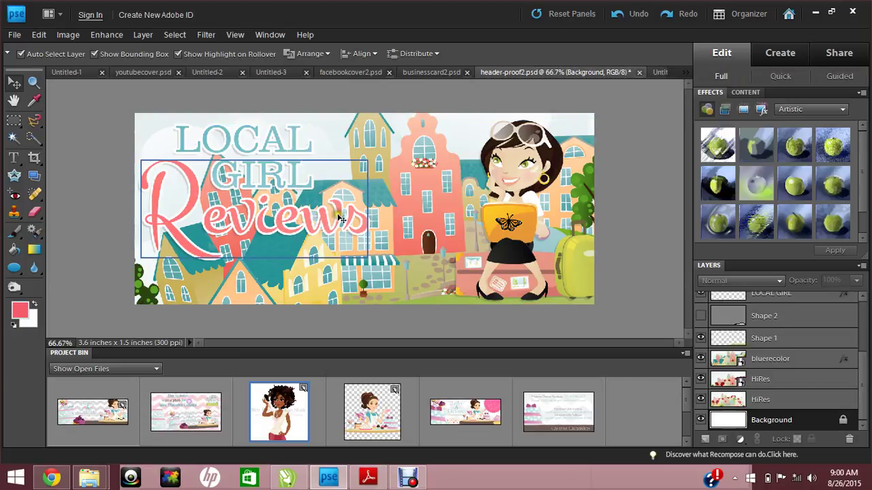
Link the character-only and Shape 2 layers and drag them into Untitled-4.
{"action": "left_click", "coordinate": [518, 228]}
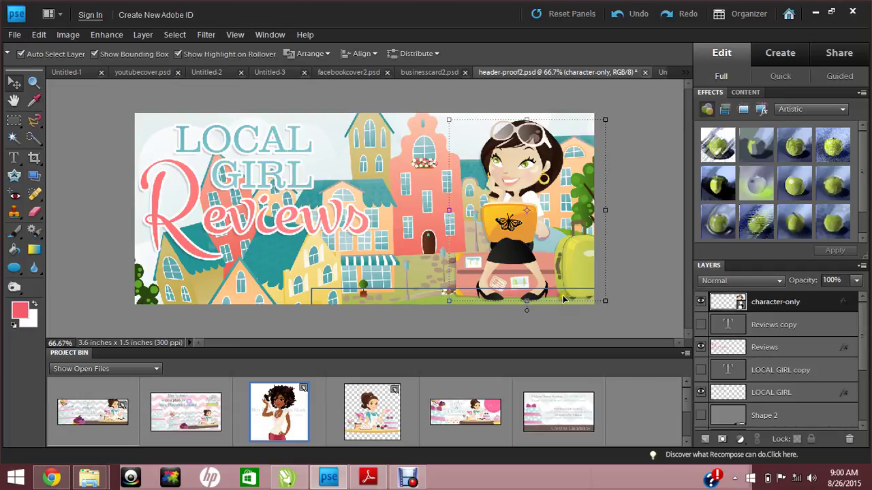
{"action": "left_click", "coordinate": [440, 300]}
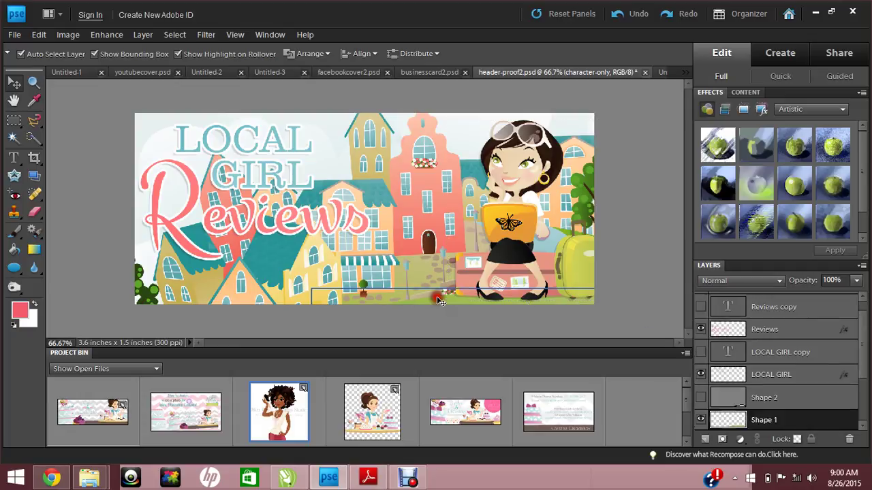
{"action": "left_click", "coordinate": [779, 401]}
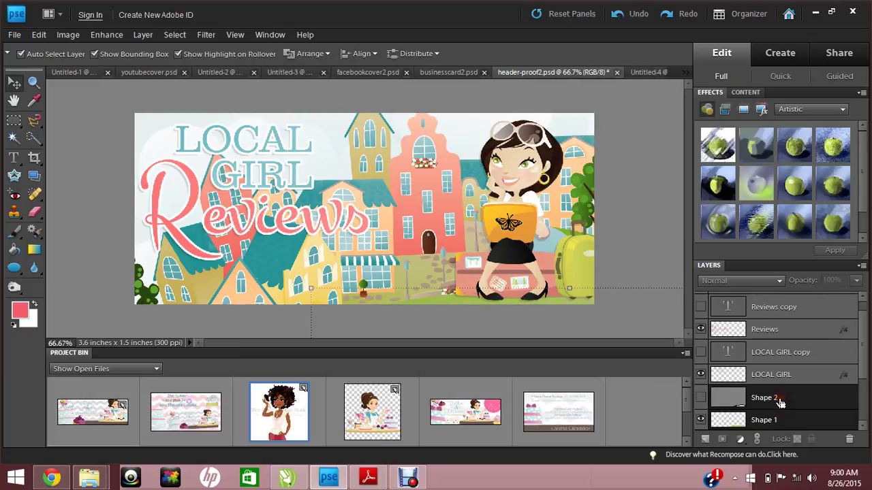
{"action": "left_click", "coordinate": [788, 400]}
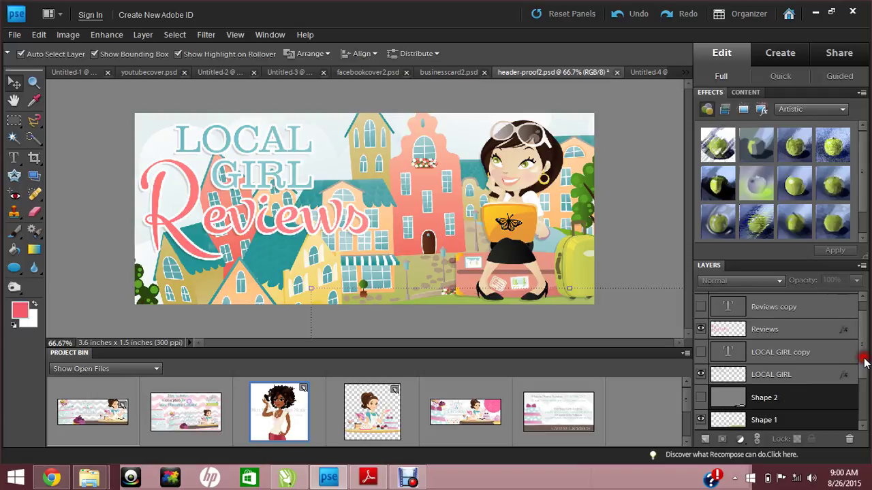
{"action": "left_click_drag", "start_coordinate": [864, 357], "coordinate": [863, 340]}
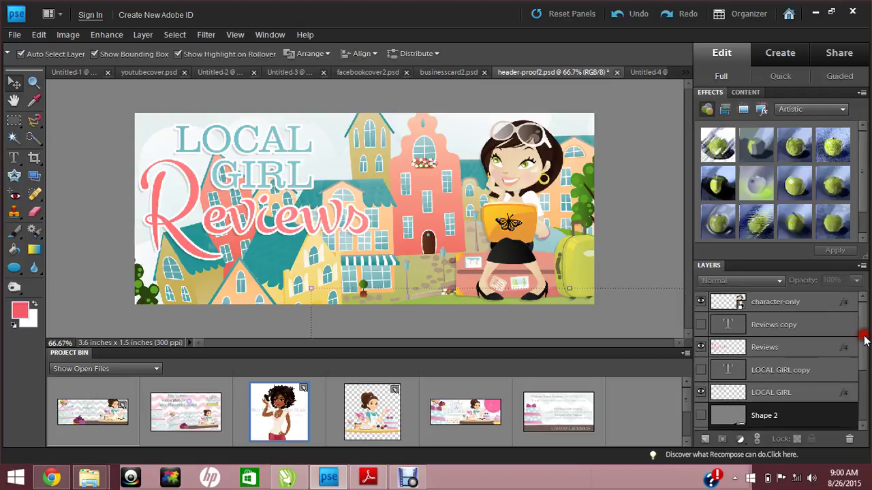
{"action": "left_click", "coordinate": [808, 306]}
{"action": "left_click", "coordinate": [807, 307]}
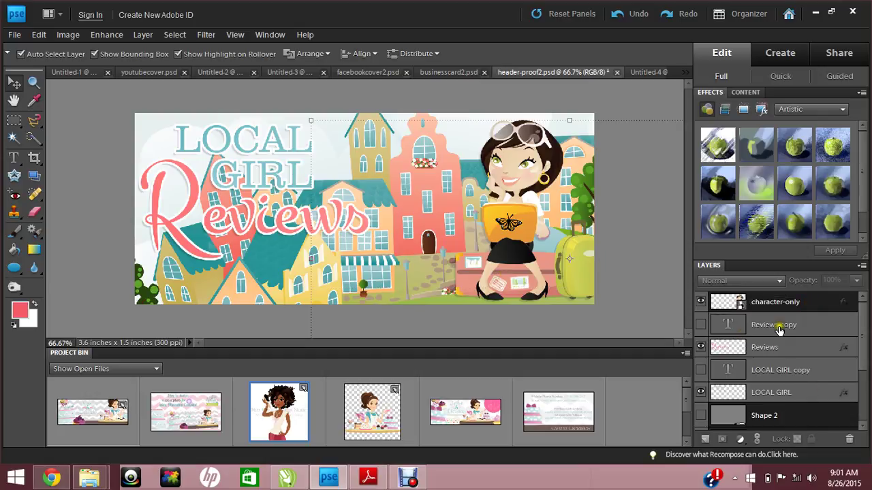
{"action": "right_click", "coordinate": [764, 304]}
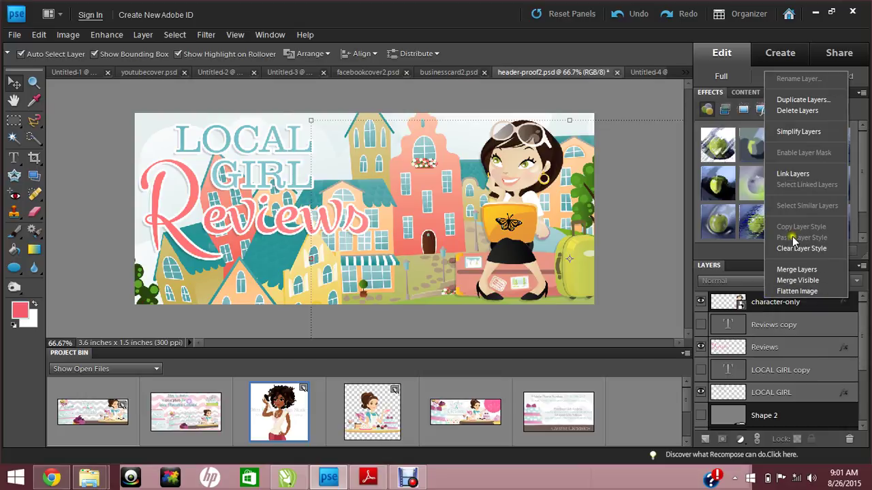
{"action": "left_click", "coordinate": [784, 172]}
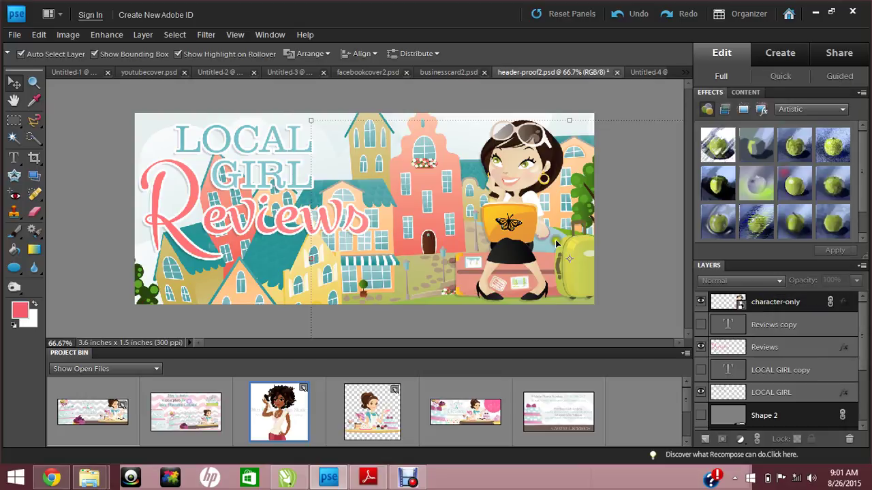
{"action": "left_click_drag", "start_coordinate": [507, 284], "coordinate": [366, 177]}
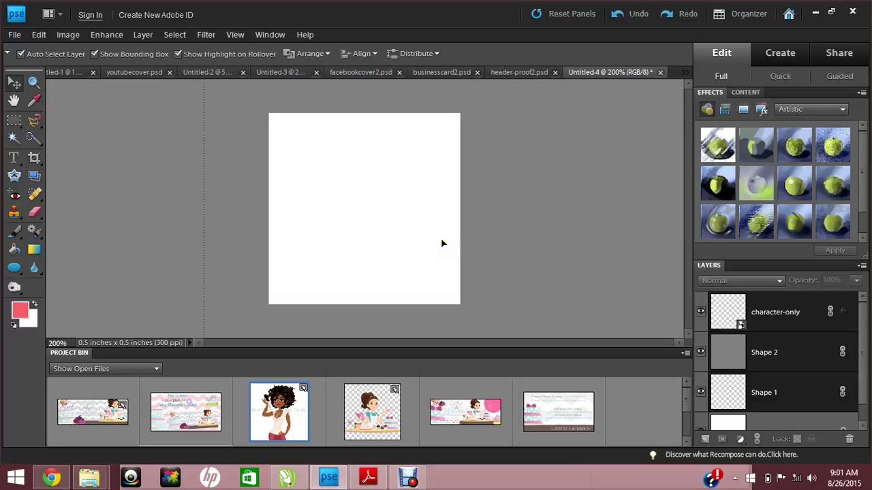
Scale the copied girl and shape layers to 35.9% and nudge them into place in the square.
{"action": "key", "text": "ctrl+minus"}
{"action": "key", "text": "ctrl+minus"}
{"action": "key", "text": "ctrl+minus"}
{"action": "key", "text": "ctrl+minus"}
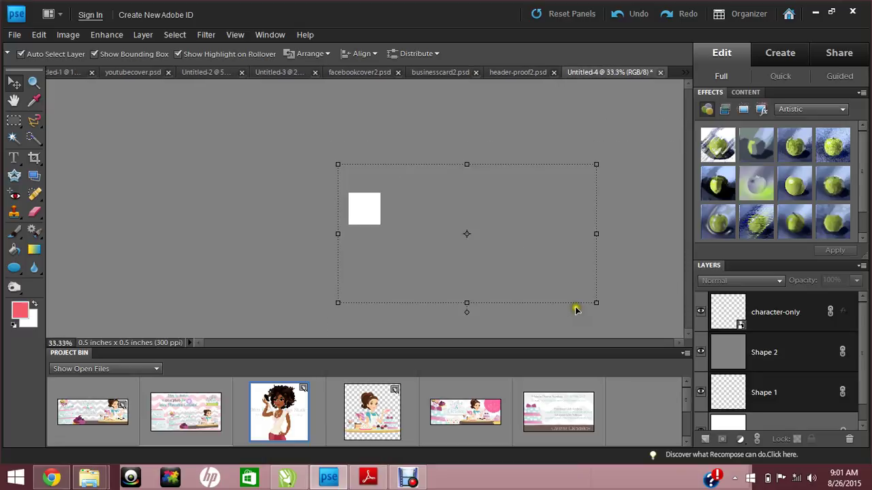
{"action": "left_click_drag", "start_coordinate": [596, 307], "coordinate": [420, 231]}
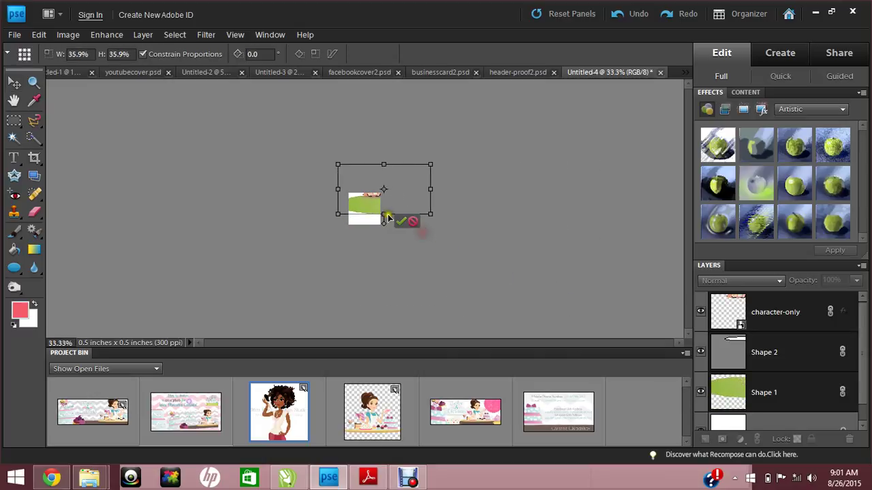
{"action": "left_click_drag", "start_coordinate": [365, 198], "coordinate": [367, 232]}
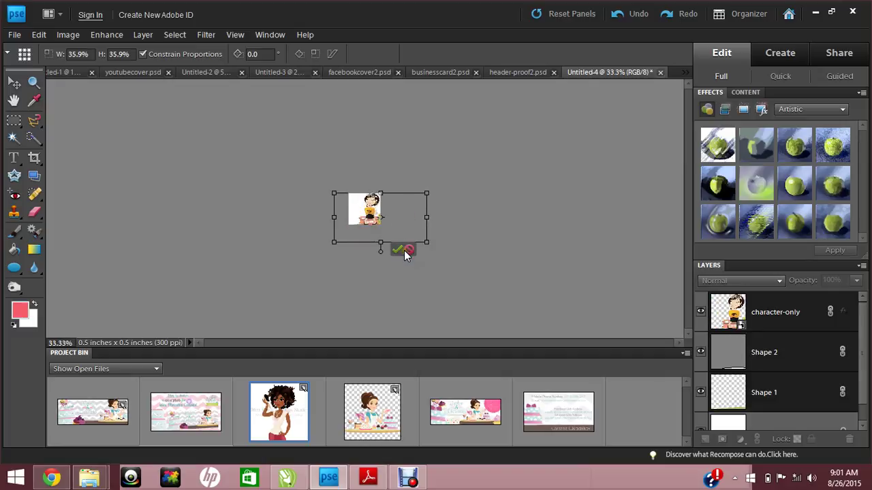
{"action": "key", "text": "ctrl+equal"}
{"action": "key", "text": "ctrl+equal"}
{"action": "key", "text": "ctrl+equal"}
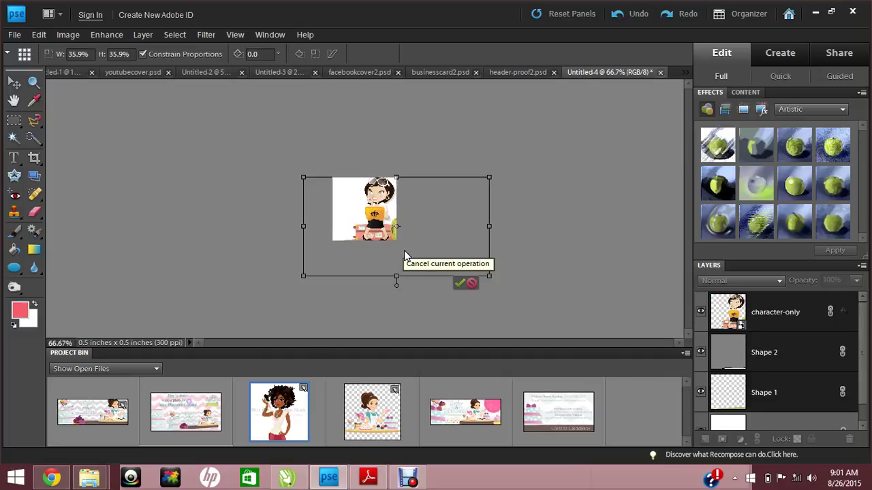
{"action": "left_click_drag", "start_coordinate": [386, 239], "coordinate": [387, 231]}
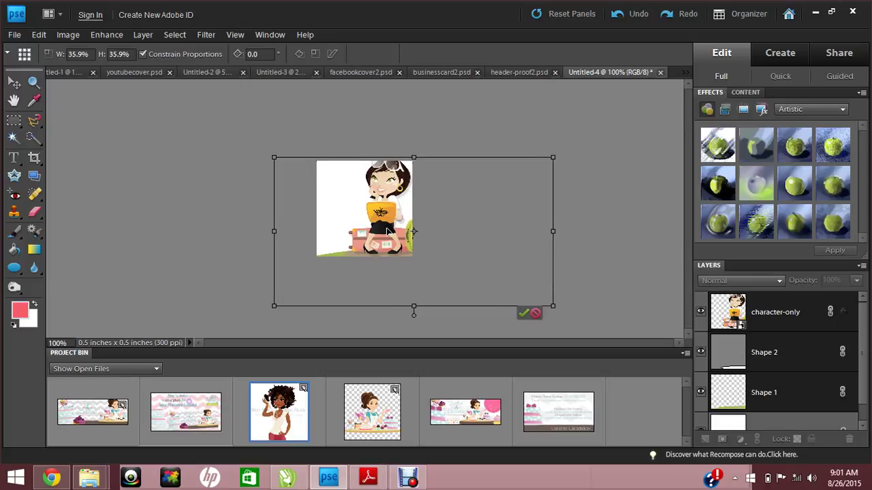
{"action": "left_click", "coordinate": [523, 313]}
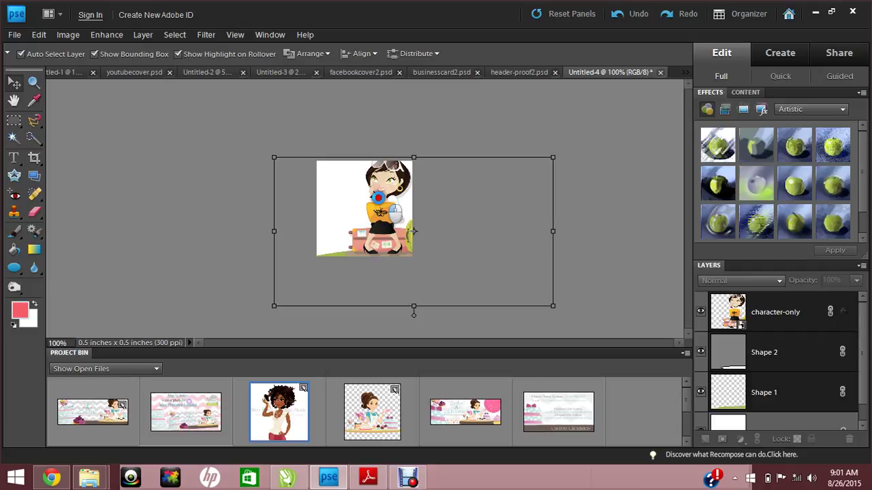
In header-proof2, link the Reviews and LOCAL GIRL text layers and drag them into Untitled-4.
{"action": "left_click", "coordinate": [511, 73]}
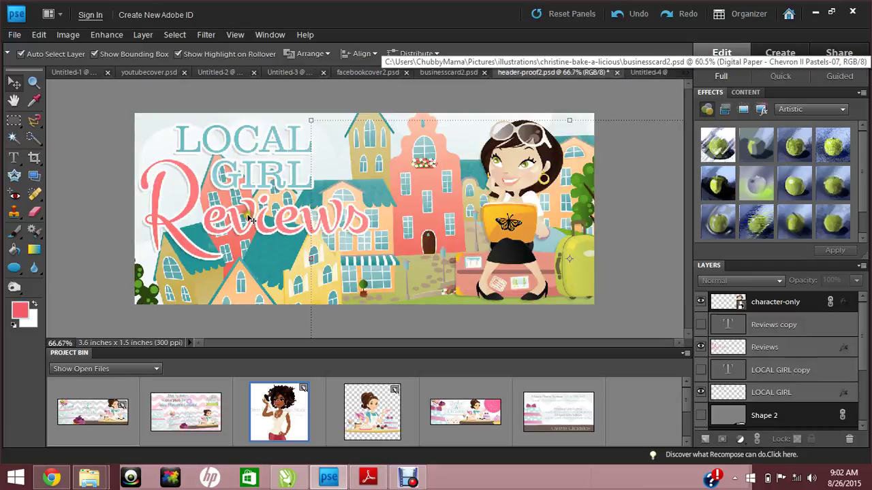
{"action": "left_click", "coordinate": [252, 208]}
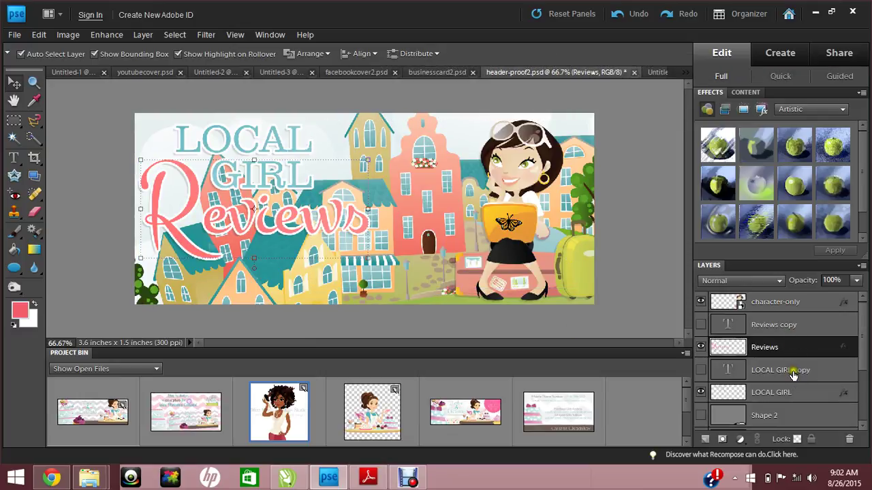
{"action": "left_click", "coordinate": [772, 394]}
{"action": "left_click", "coordinate": [773, 393], "text": "ctrl"}
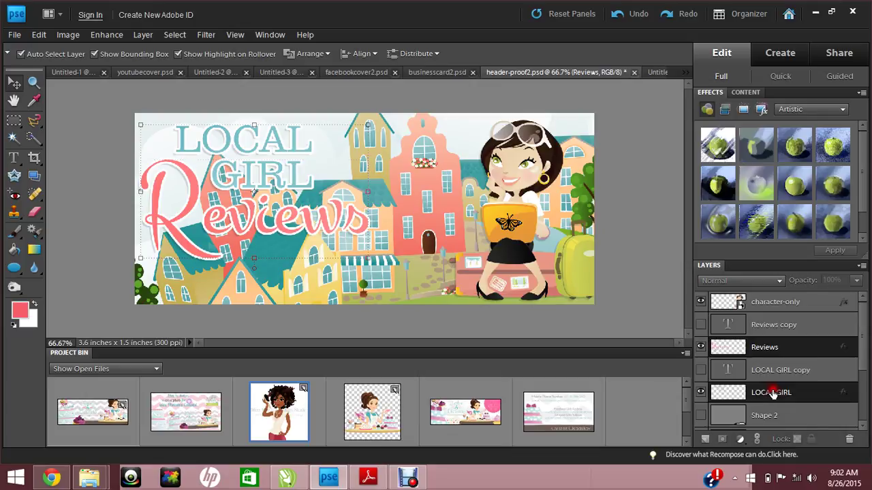
{"action": "left_click", "coordinate": [770, 349]}
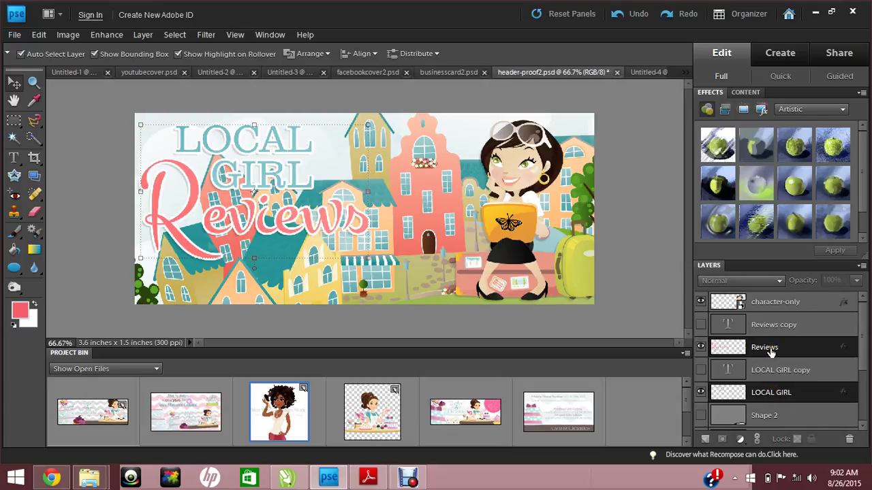
{"action": "right_click", "coordinate": [770, 349]}
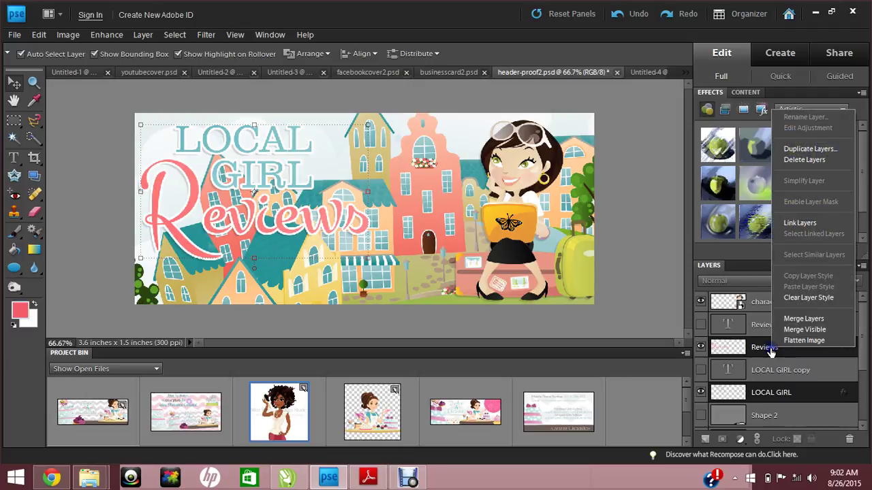
{"action": "left_click", "coordinate": [800, 224]}
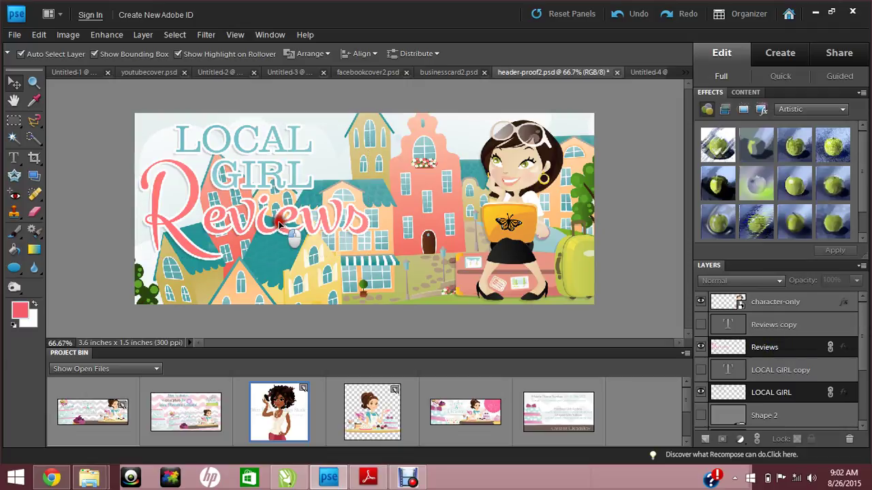
{"action": "left_click_drag", "start_coordinate": [280, 225], "coordinate": [338, 191]}
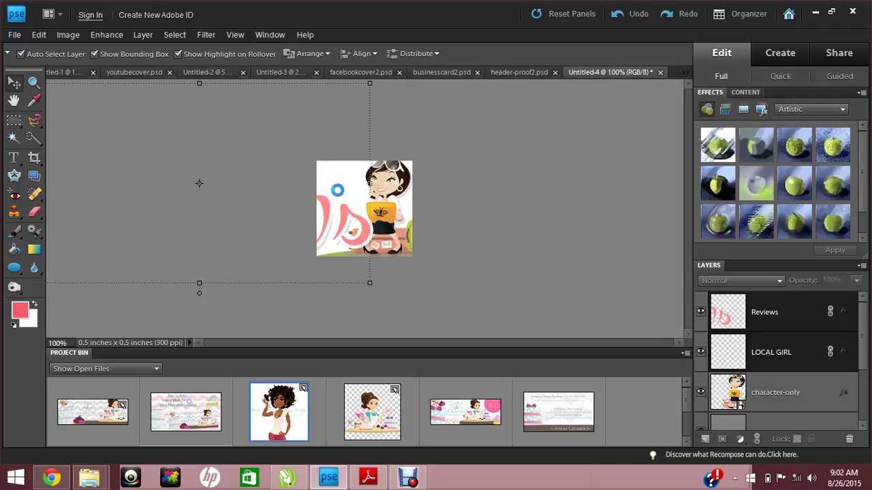
Scale the oversized LOCAL GIRL Reviews title down to about two-thirds size.
{"action": "key", "text": "ctrl+minus"}
{"action": "key", "text": "ctrl+minus"}
{"action": "key", "text": "ctrl+minus"}
{"action": "key", "text": "ctrl+minus"}
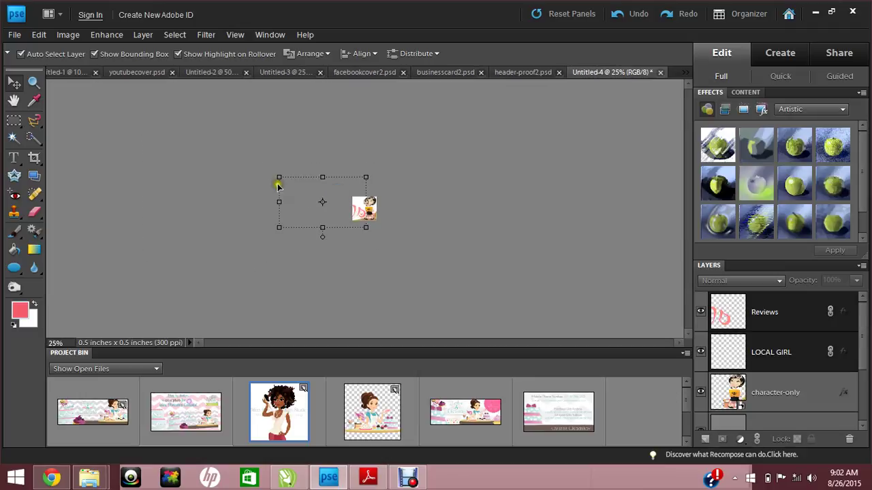
{"action": "left_click_drag", "start_coordinate": [279, 230], "coordinate": [361, 206]}
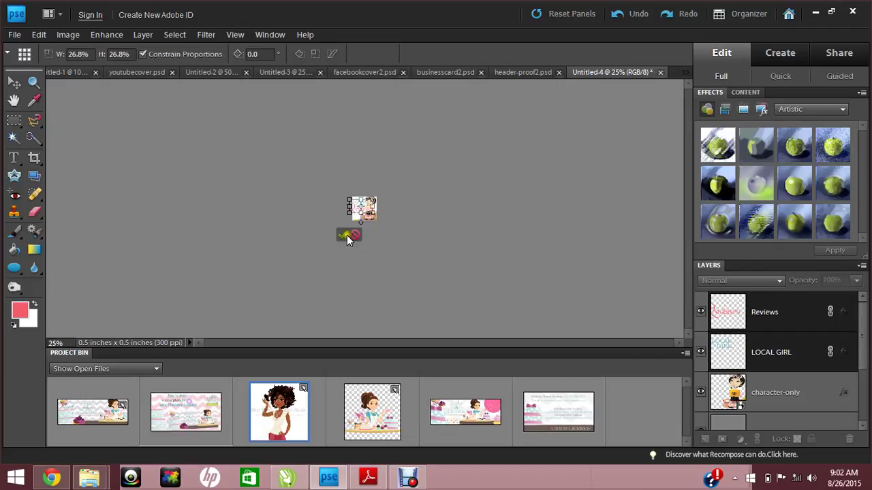
{"action": "left_click", "coordinate": [344, 235]}
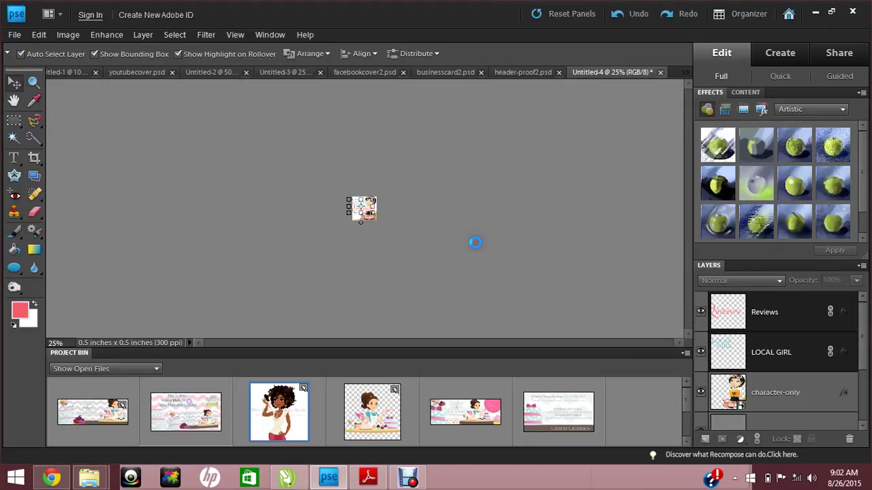
At 200% zoom, shrink the title to 65.2% and position it left of the girl.
{"action": "key", "text": "ctrl+1"}
{"action": "key", "text": "ctrl+equal"}
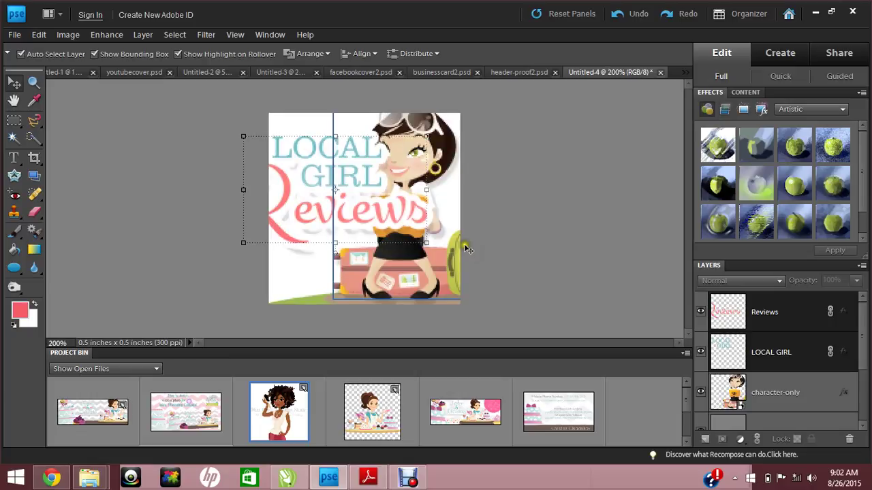
{"action": "left_click_drag", "start_coordinate": [426, 242], "coordinate": [358, 216]}
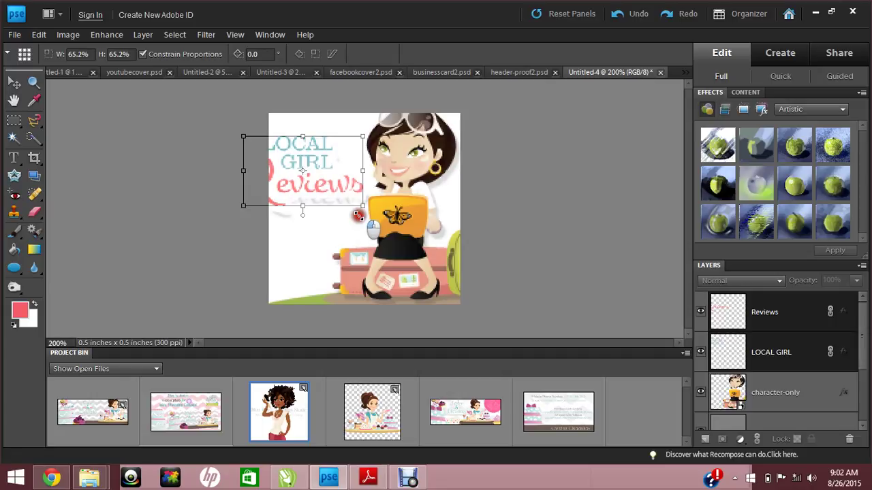
{"action": "left_click_drag", "start_coordinate": [317, 180], "coordinate": [346, 213]}
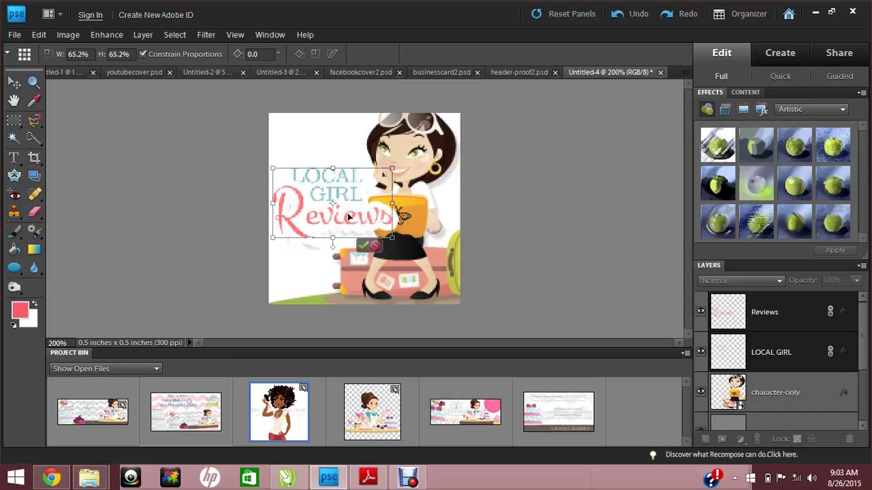
{"action": "key", "text": "Right"}
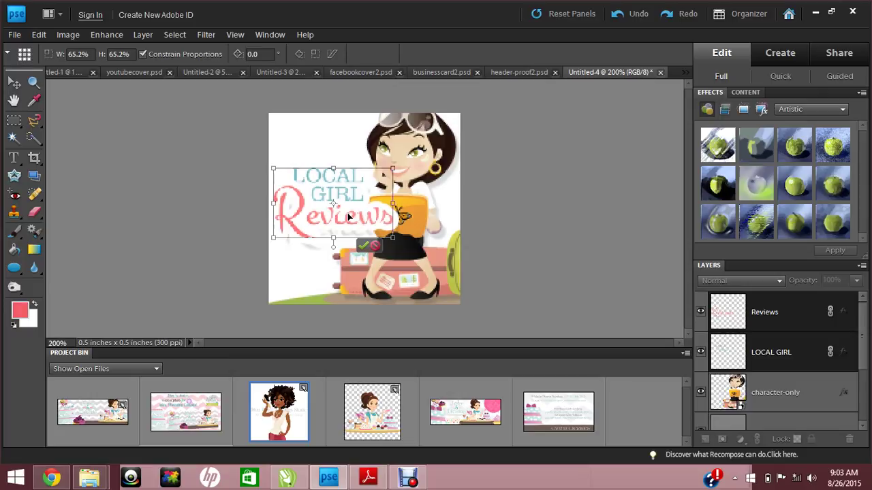
{"action": "left_click", "coordinate": [362, 248]}
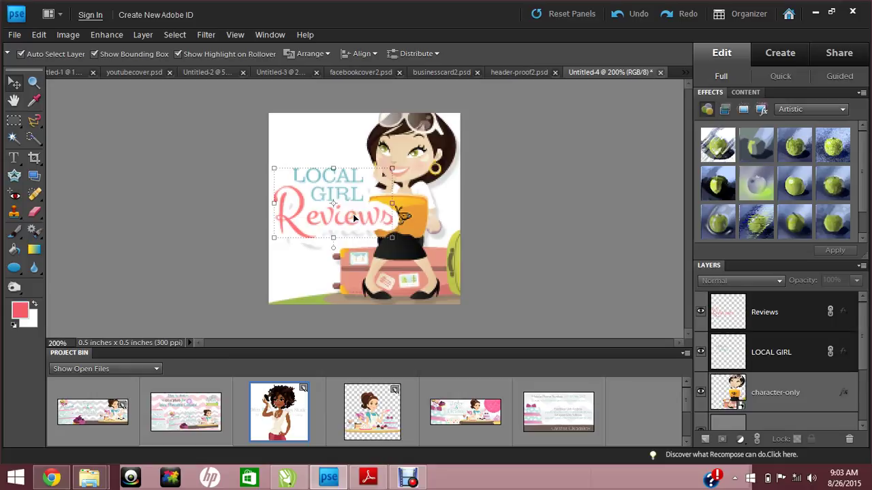
{"action": "left_click", "coordinate": [330, 203]}
{"action": "left_click", "coordinate": [351, 218]}
{"action": "left_click", "coordinate": [395, 224]}
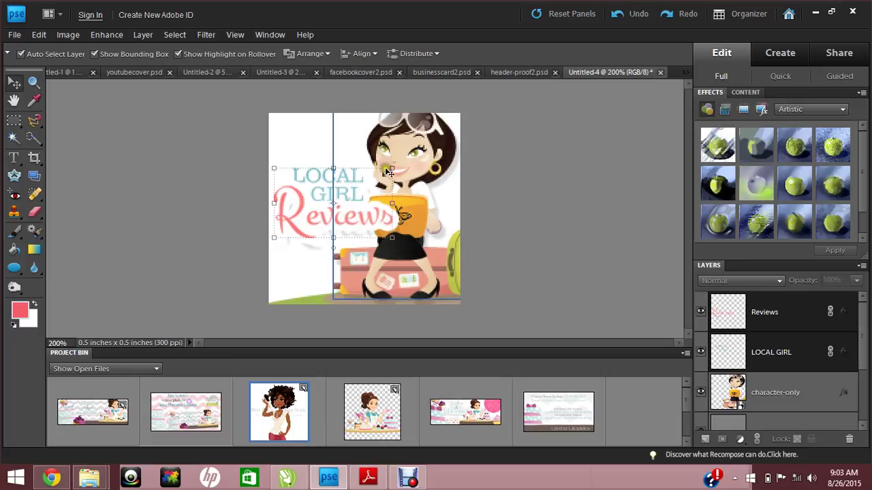
After comparing with header-proof2, clear the layer style from the Reviews text in Untitled-4.
{"action": "left_click", "coordinate": [504, 72]}
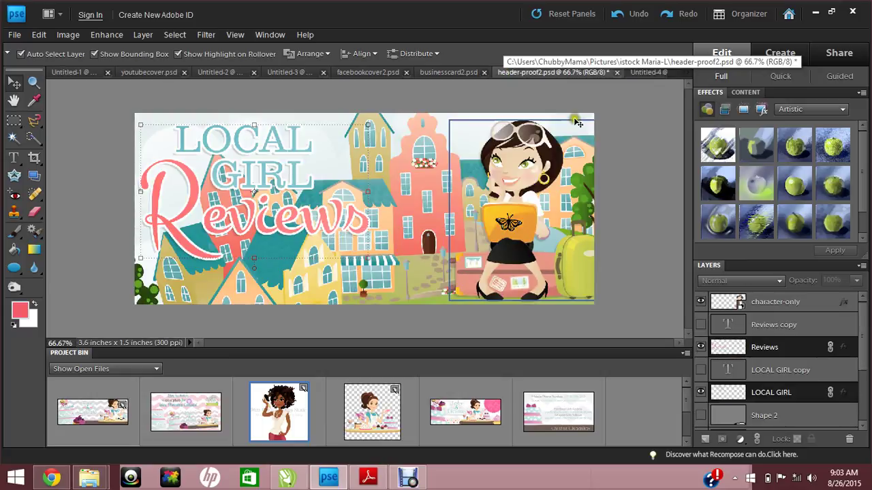
{"action": "left_click", "coordinate": [641, 70]}
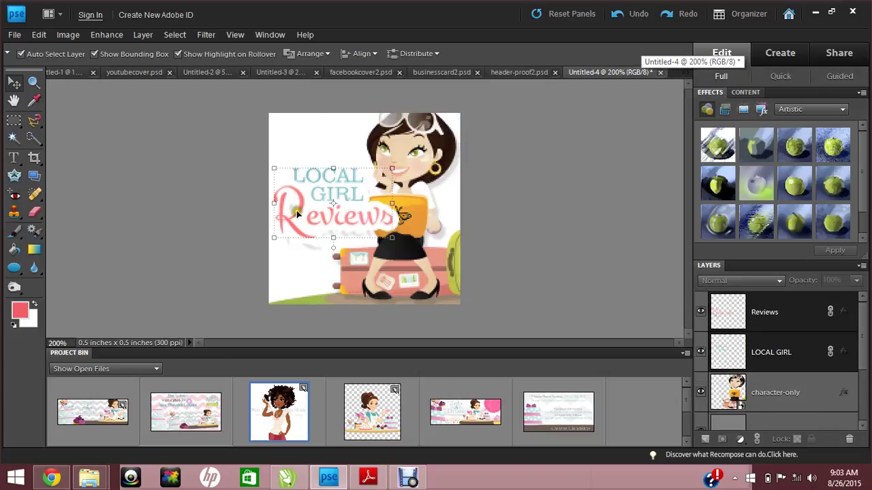
{"action": "right_click", "coordinate": [297, 214]}
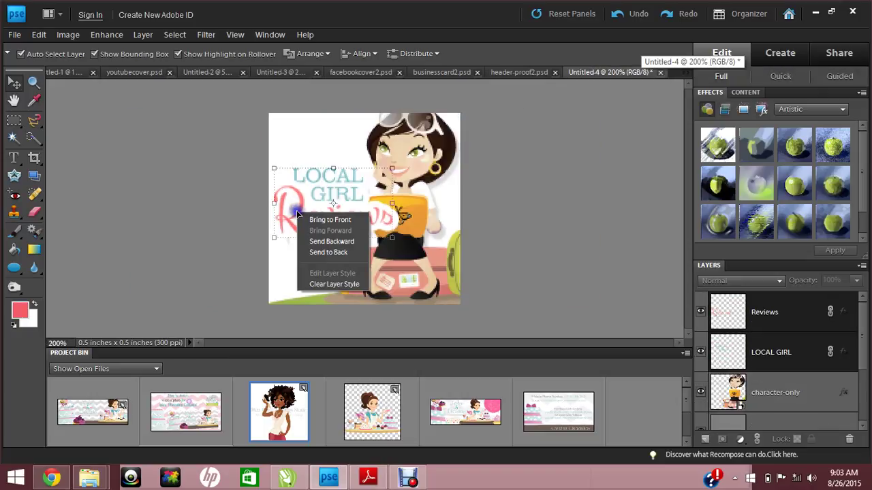
{"action": "left_click", "coordinate": [323, 284]}
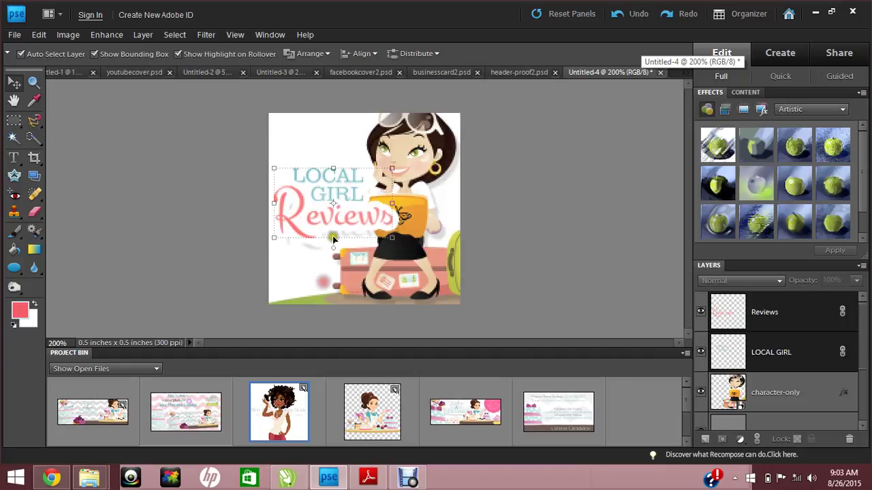
{"action": "right_click", "coordinate": [302, 209]}
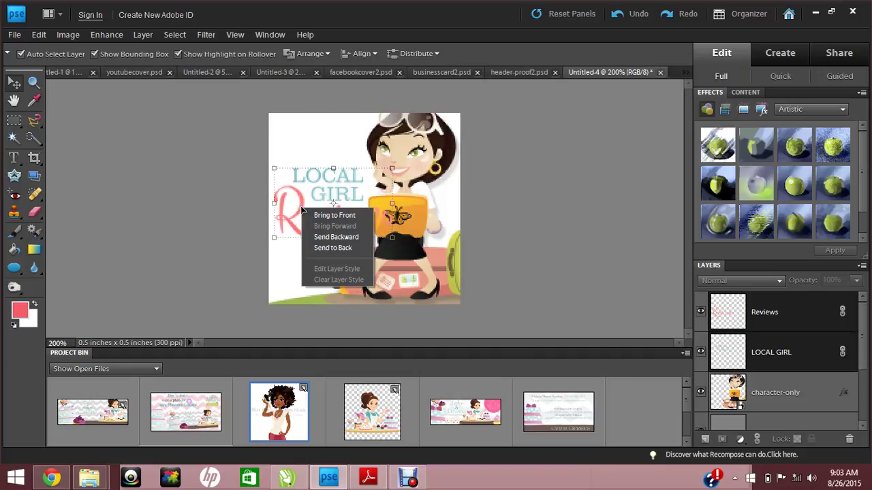
{"action": "left_click", "coordinate": [253, 215]}
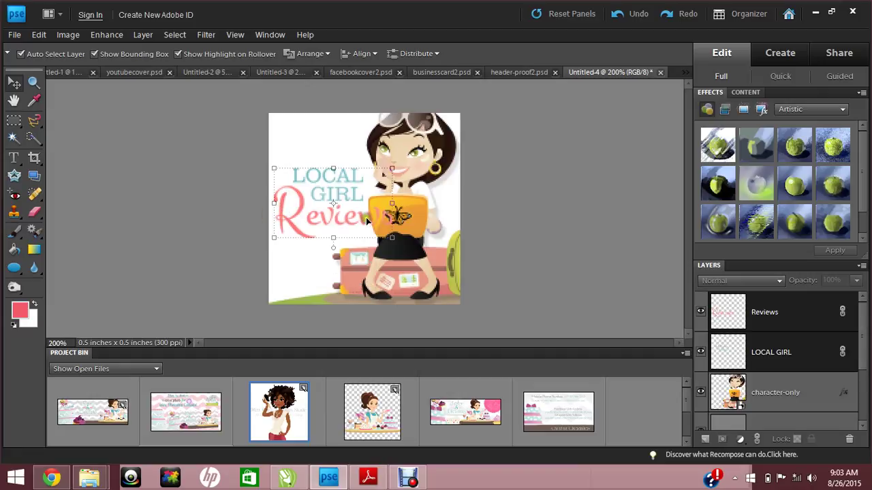
Nudge the LOCAL GIRL title text slightly on the button.
{"action": "left_click", "coordinate": [344, 175]}
{"action": "left_click_drag", "start_coordinate": [343, 174], "coordinate": [345, 180]}
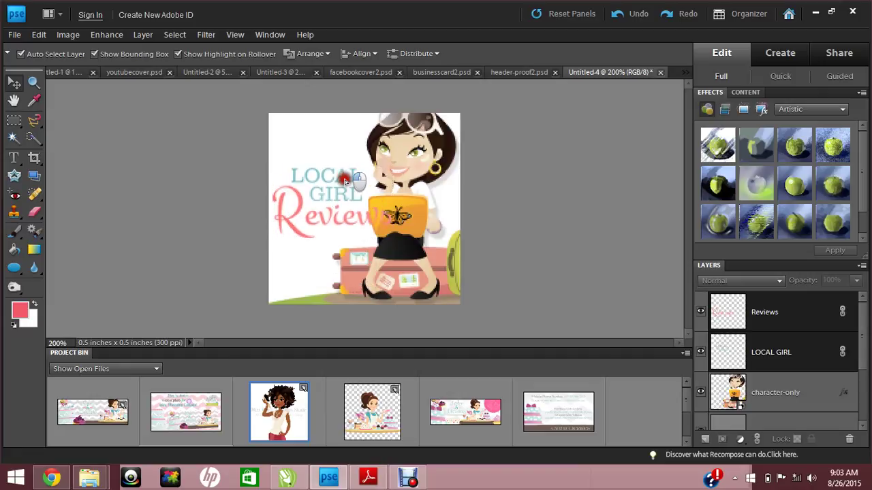
{"action": "right_click", "coordinate": [360, 217]}
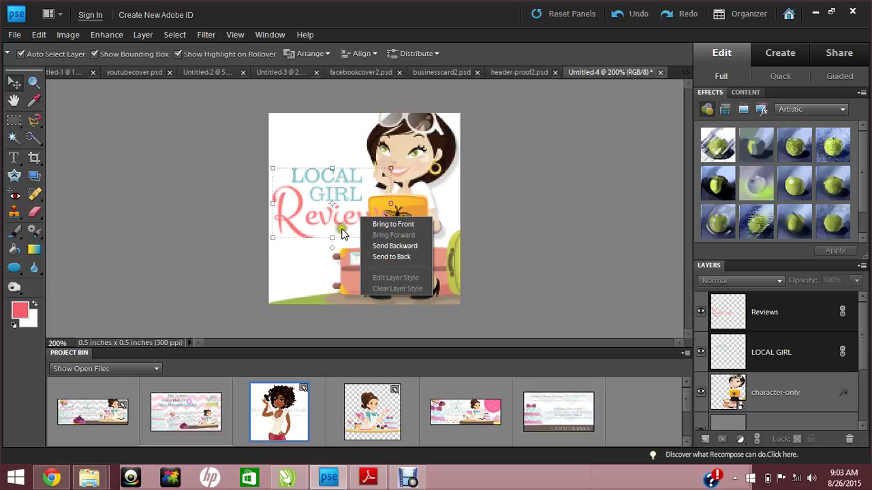
{"action": "left_click", "coordinate": [342, 225]}
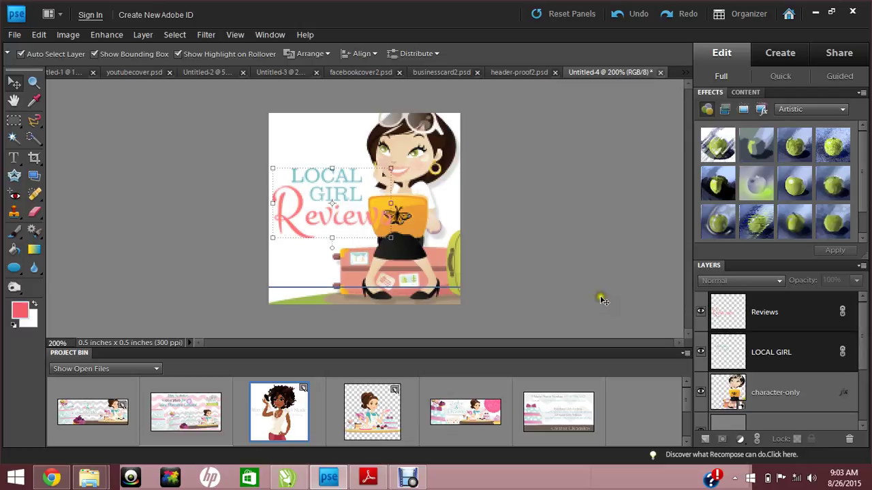
Unlink the Reviews layer from the LOCAL GIRL layer and reselect the Reviews text.
{"action": "right_click", "coordinate": [779, 316]}
{"action": "left_click", "coordinate": [812, 187]}
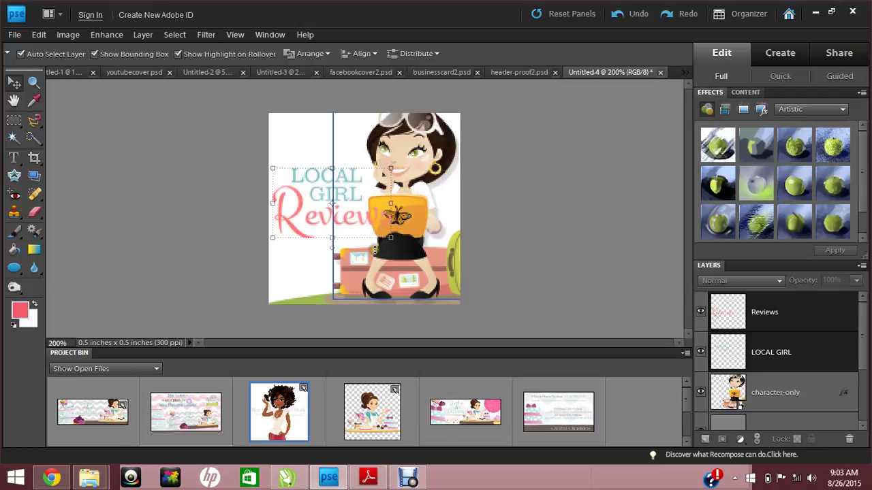
{"action": "left_click", "coordinate": [515, 241]}
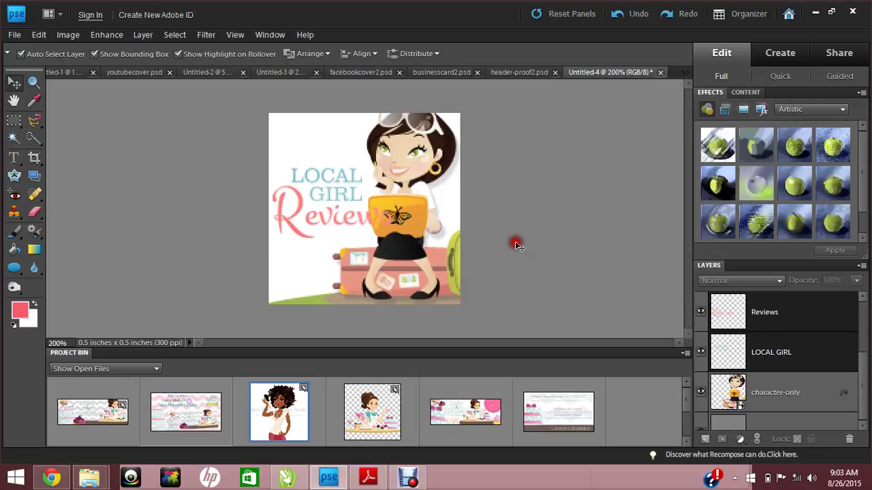
{"action": "left_click", "coordinate": [313, 219]}
{"action": "right_click", "coordinate": [310, 221]}
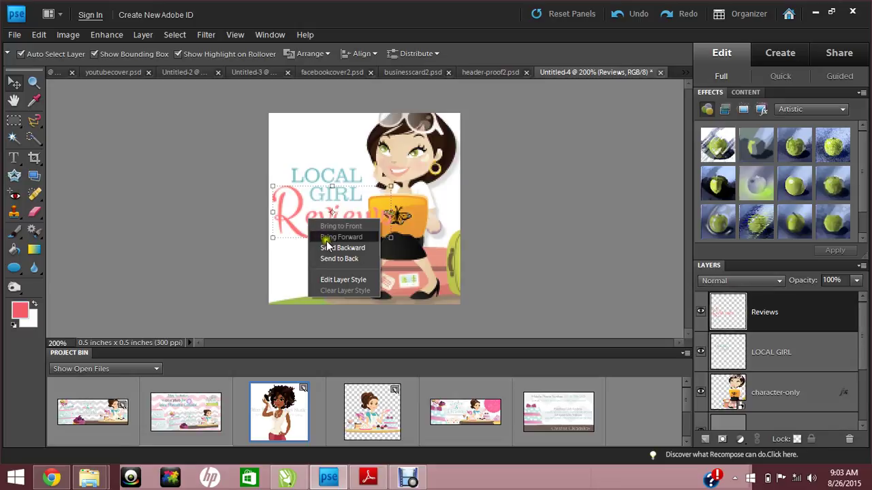
Give the Reviews text a 2 px white outline stroke in Style Settings.
{"action": "left_click", "coordinate": [335, 280]}
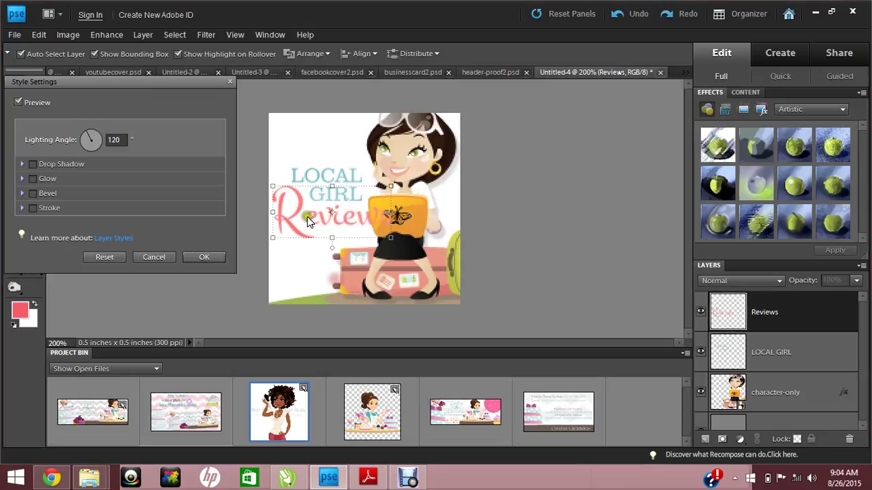
{"action": "left_click", "coordinate": [32, 209]}
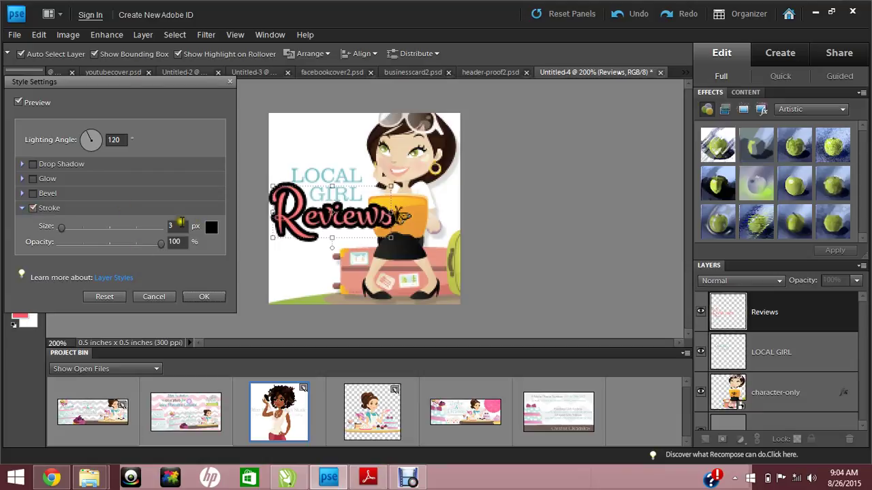
{"action": "key", "text": "BackSpace"}
{"action": "type", "text": "2"}
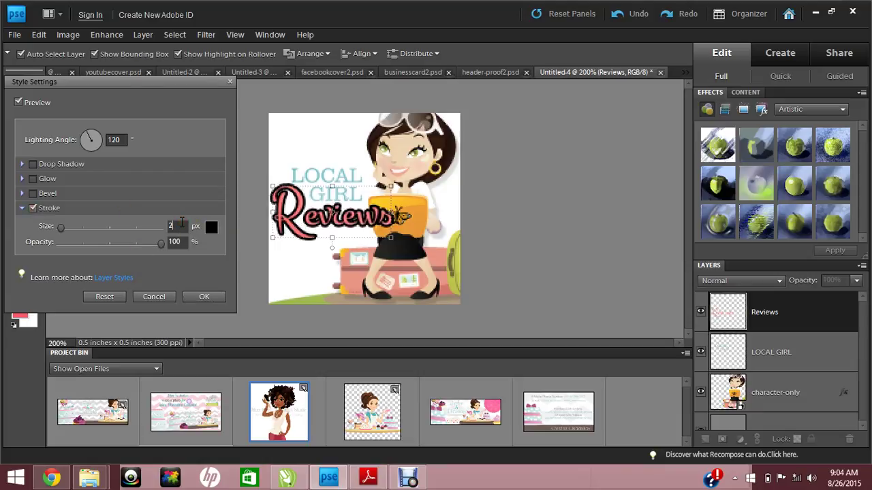
{"action": "left_click", "coordinate": [180, 224]}
{"action": "key", "text": "BackSpace"}
{"action": "type", "text": "1.5"}
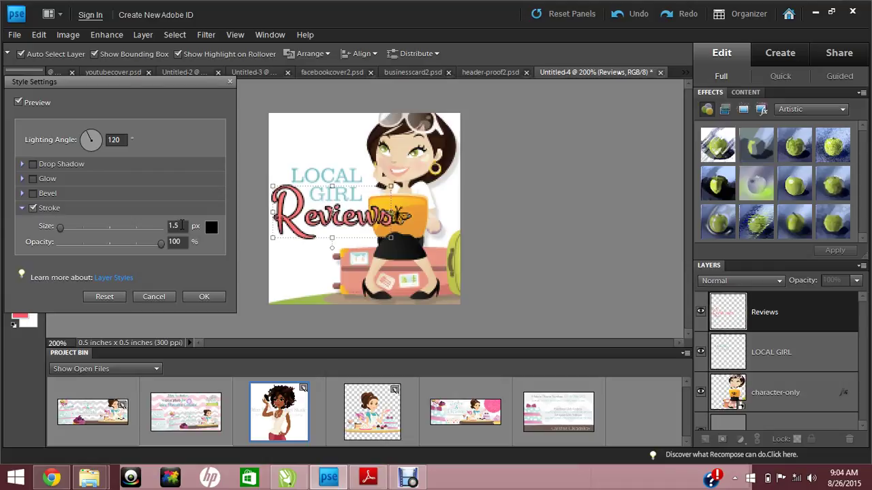
{"action": "left_click", "coordinate": [182, 225]}
{"action": "left_click", "coordinate": [211, 227]}
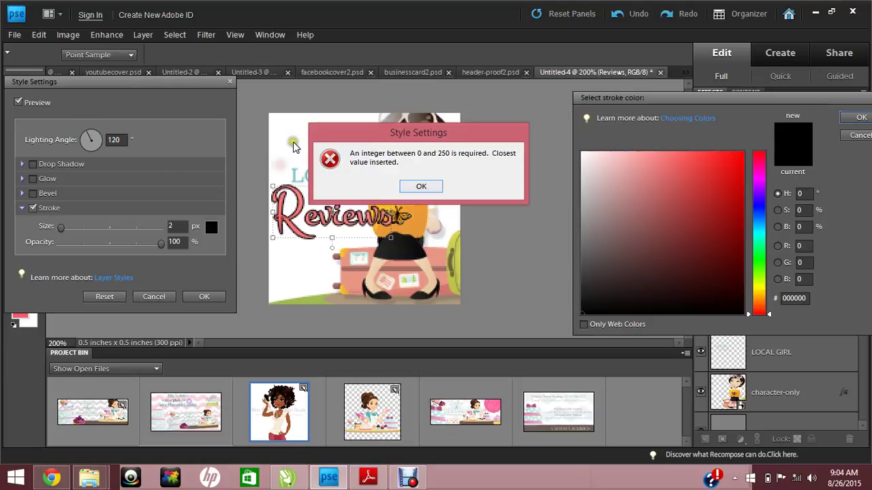
{"action": "left_click", "coordinate": [426, 185]}
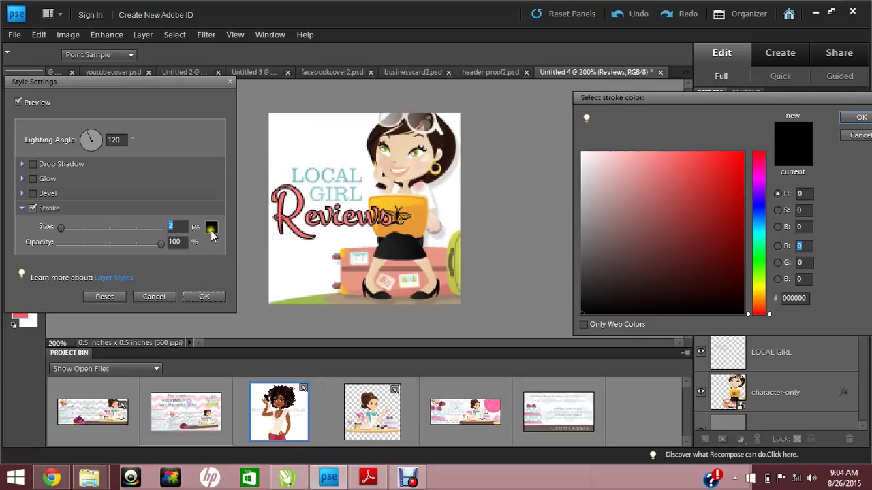
{"action": "left_click", "coordinate": [326, 145]}
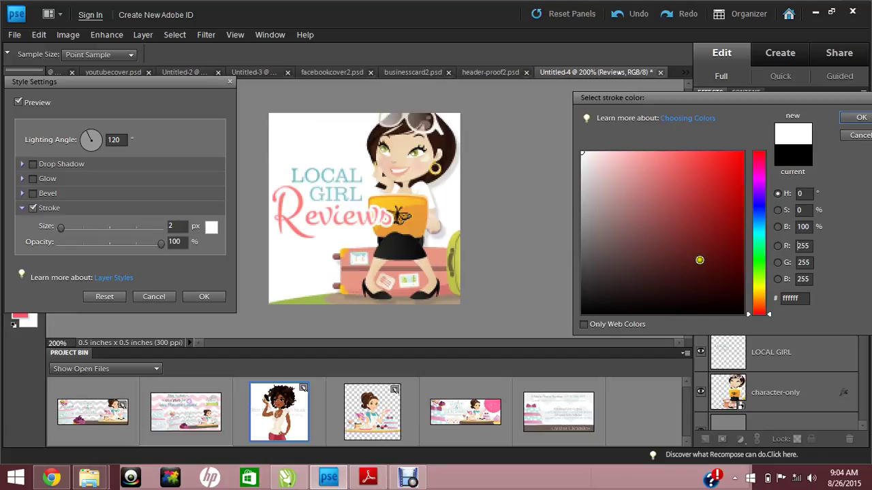
{"action": "key", "text": "Return"}
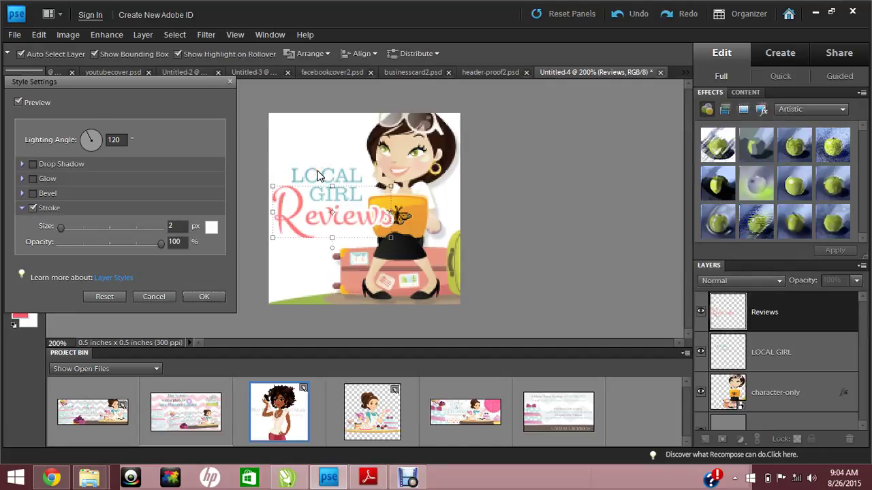
Add a drop shadow of size 1 with a 45° lighting angle to Reviews.
{"action": "left_click", "coordinate": [32, 164]}
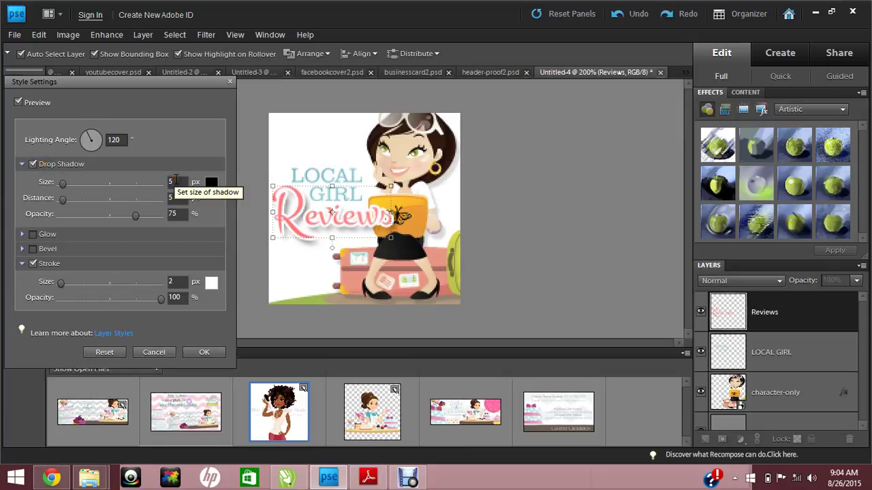
{"action": "left_click", "coordinate": [175, 181]}
{"action": "type", "text": "1"}
{"action": "left_click", "coordinate": [176, 213]}
{"action": "type", "text": "10"}
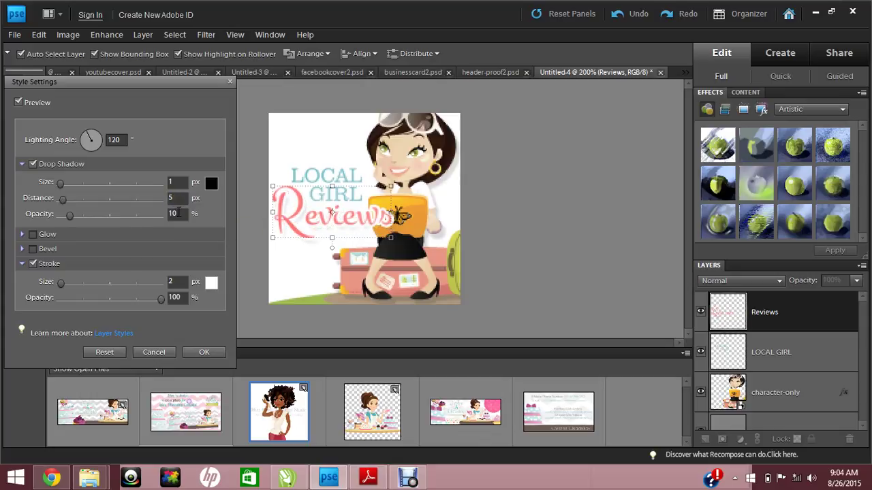
{"action": "key", "text": "BackSpace"}
{"action": "type", "text": "5"}
{"action": "left_click", "coordinate": [116, 139]}
{"action": "type", "text": "45"}
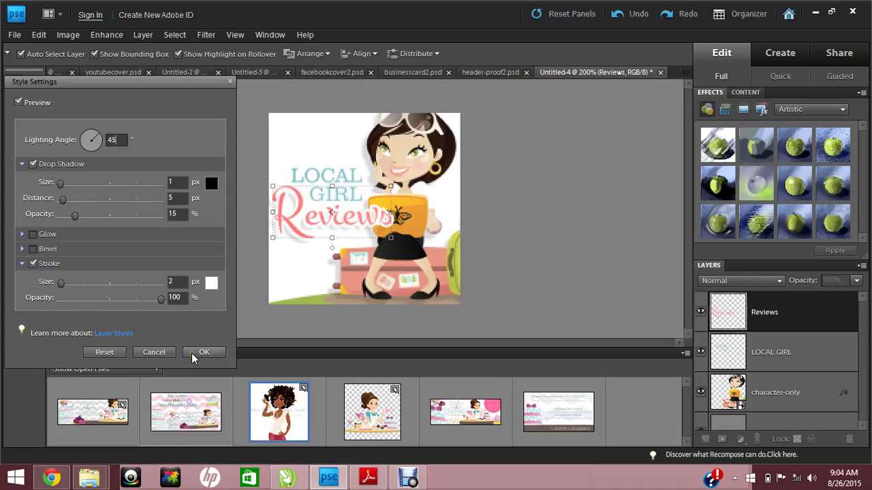
Set the Reviews shadow to 15% opacity and 5 px distance, and apply the style.
{"action": "left_click", "coordinate": [180, 216]}
{"action": "type", "text": "20"}
{"action": "key", "text": "BackSpace"}
{"action": "key", "text": "BackSpace"}
{"action": "type", "text": "15"}
{"action": "left_click", "coordinate": [183, 198]}
{"action": "key", "text": "BackSpace"}
{"action": "type", "text": "2"}
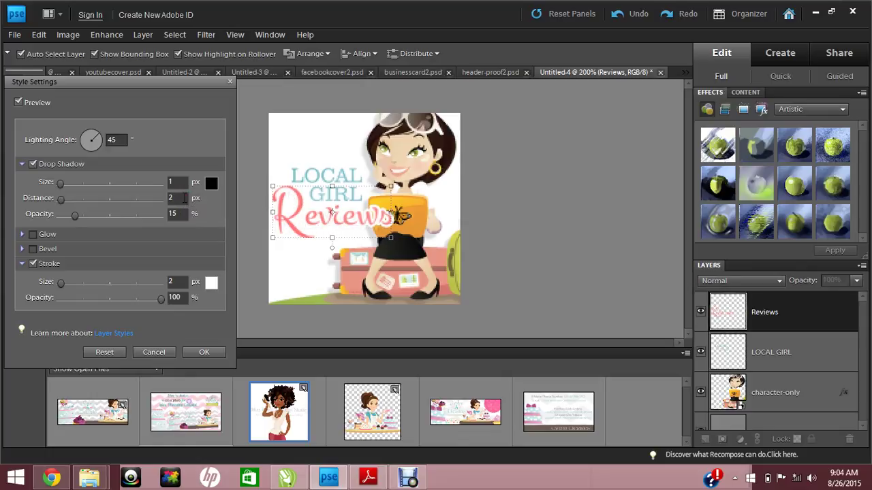
{"action": "key", "text": "BackSpace"}
{"action": "type", "text": "5"}
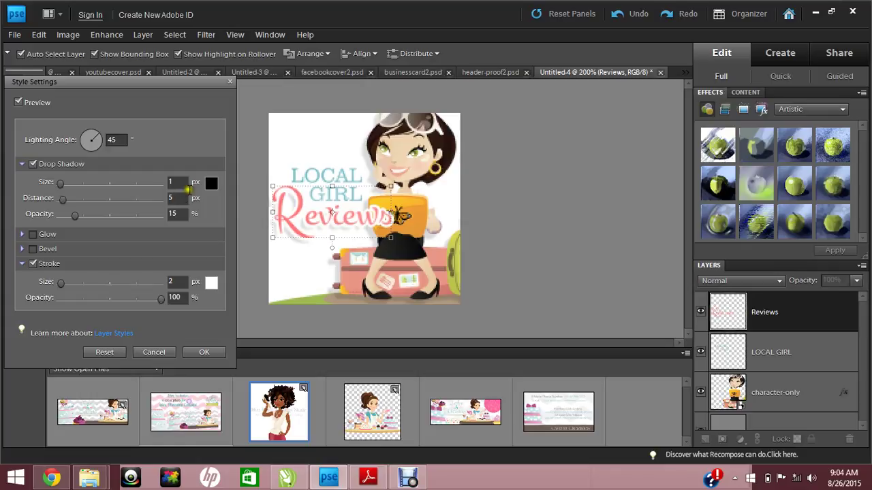
{"action": "left_click", "coordinate": [202, 353]}
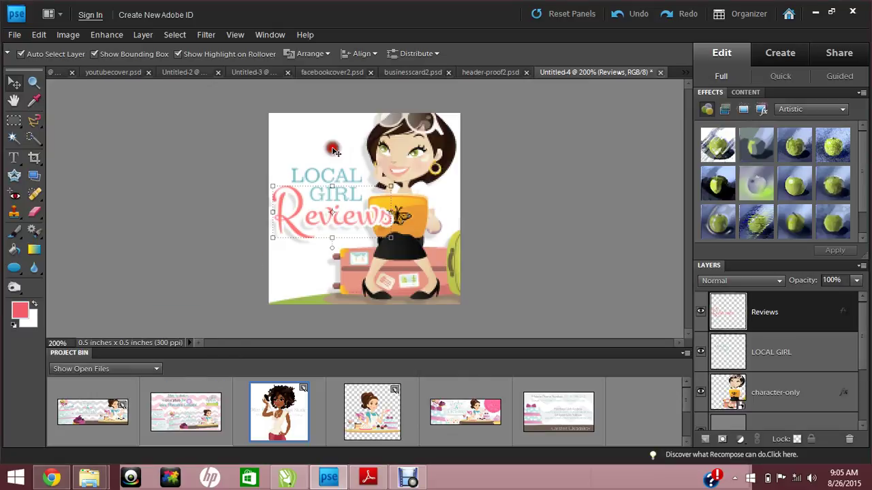
Give the LOCAL GIRL text a drop shadow of size 1 at 15% opacity.
{"action": "left_click", "coordinate": [270, 188]}
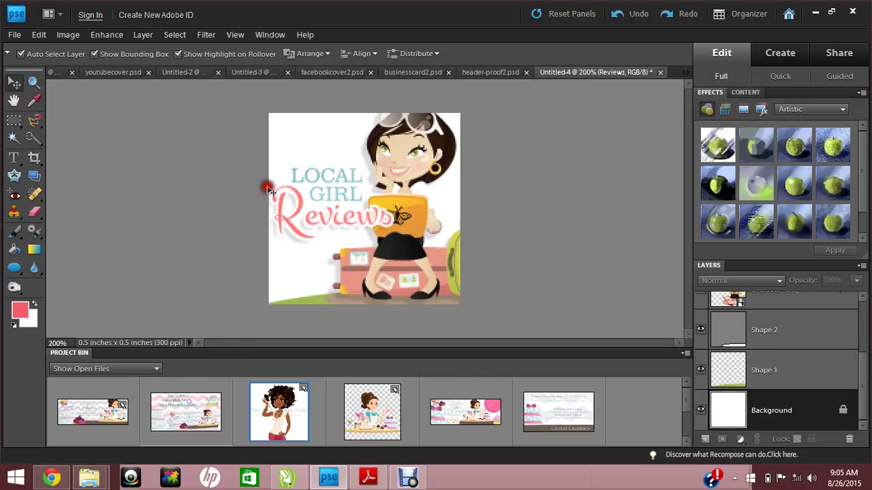
{"action": "right_click", "coordinate": [326, 179]}
{"action": "left_click", "coordinate": [359, 238]}
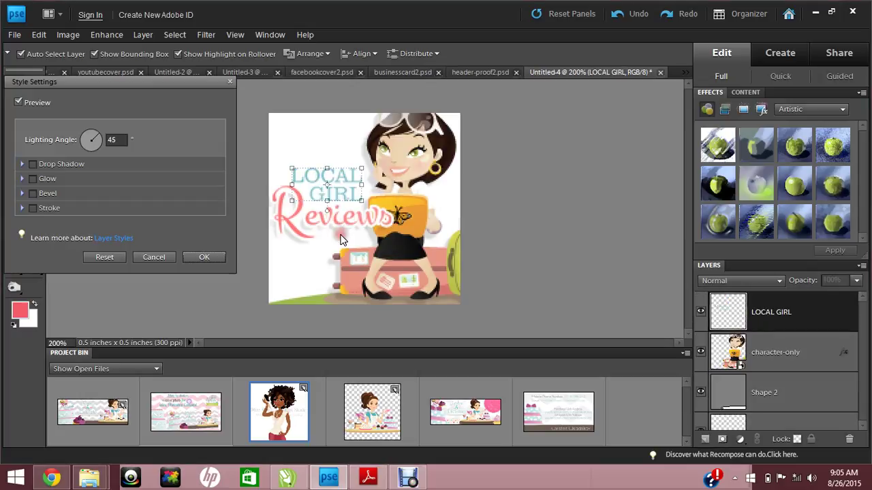
{"action": "left_click", "coordinate": [33, 164]}
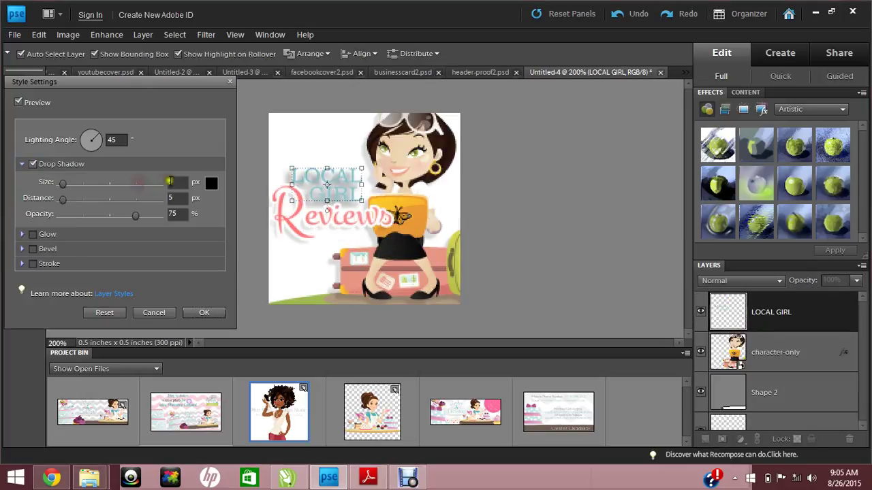
{"action": "type", "text": "1"}
{"action": "left_click", "coordinate": [176, 213]}
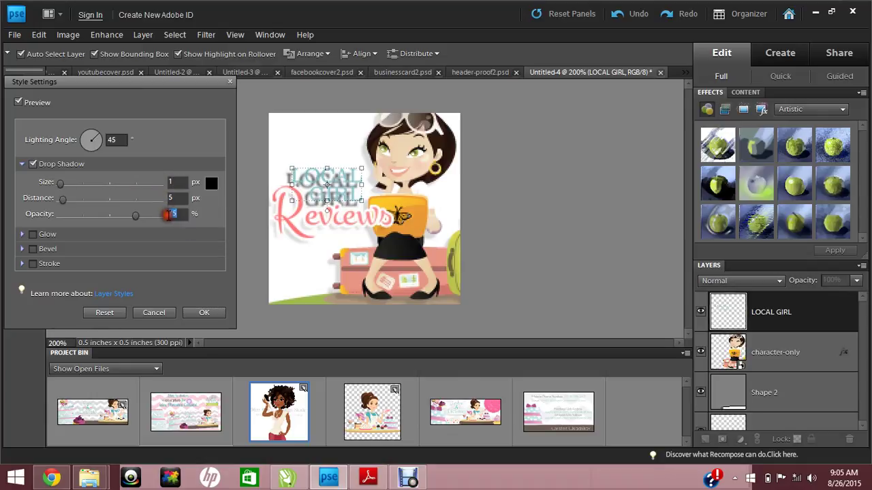
{"action": "type", "text": "15"}
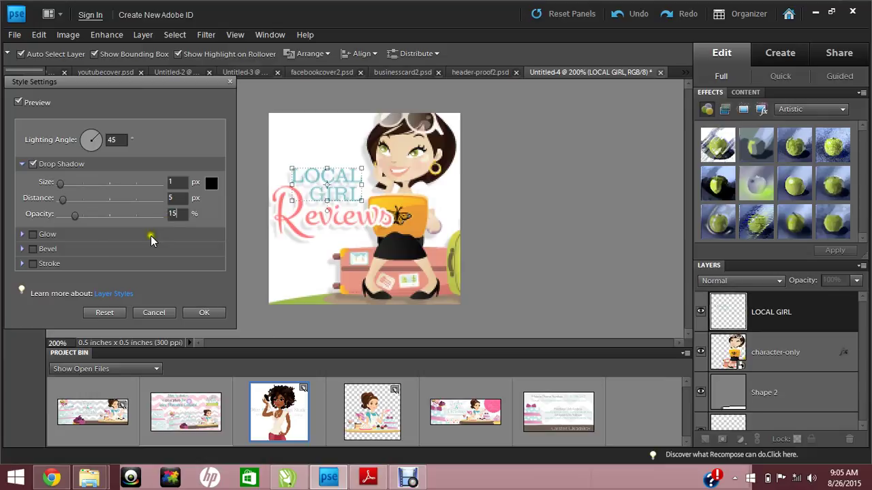
Add a 3 px white outline stroke to LOCAL GIRL and apply the style.
{"action": "left_click", "coordinate": [33, 264]}
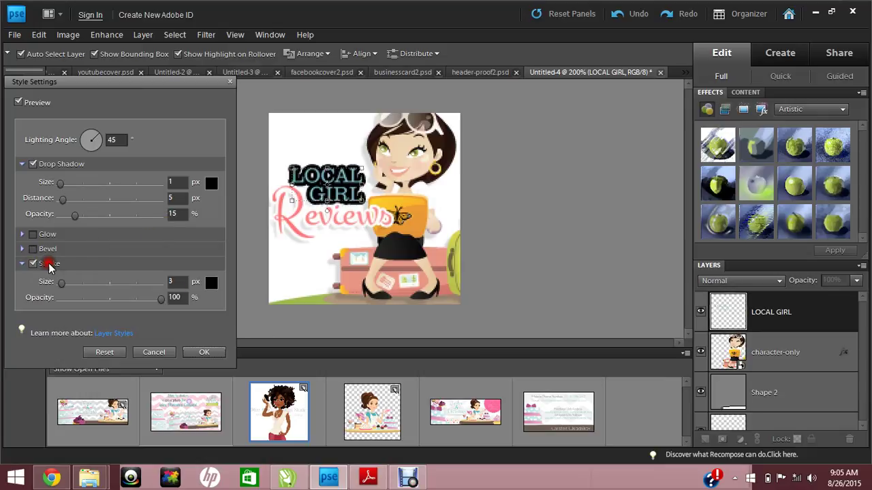
{"action": "left_click", "coordinate": [211, 283]}
{"action": "left_click", "coordinate": [312, 140]}
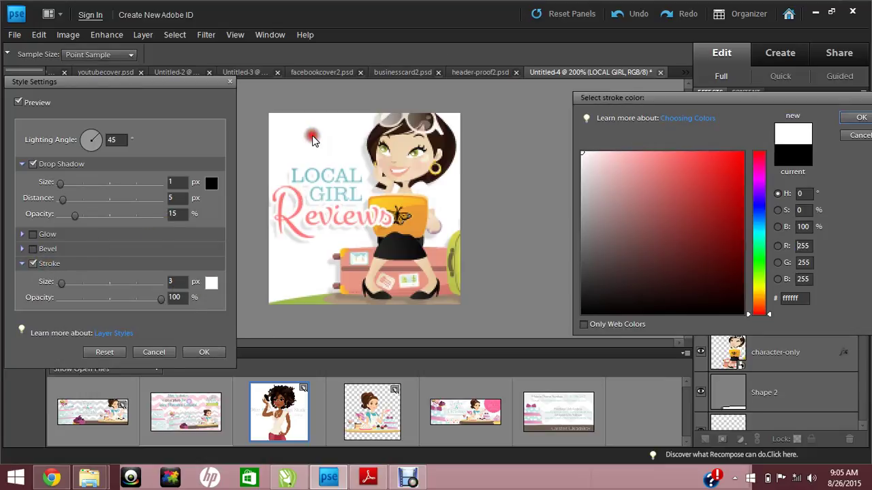
{"action": "left_click", "coordinate": [859, 117]}
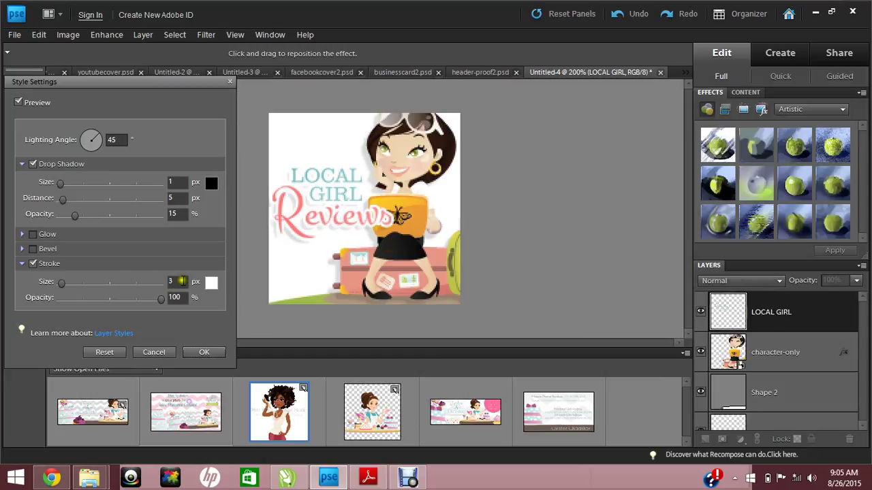
{"action": "left_click", "coordinate": [182, 281]}
{"action": "type", "text": "3"}
{"action": "left_click", "coordinate": [195, 352]}
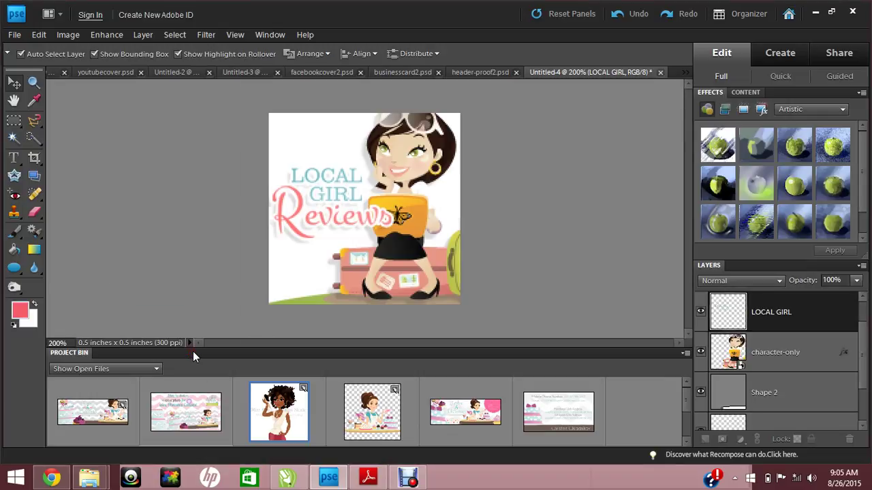
{"action": "left_click", "coordinate": [305, 129]}
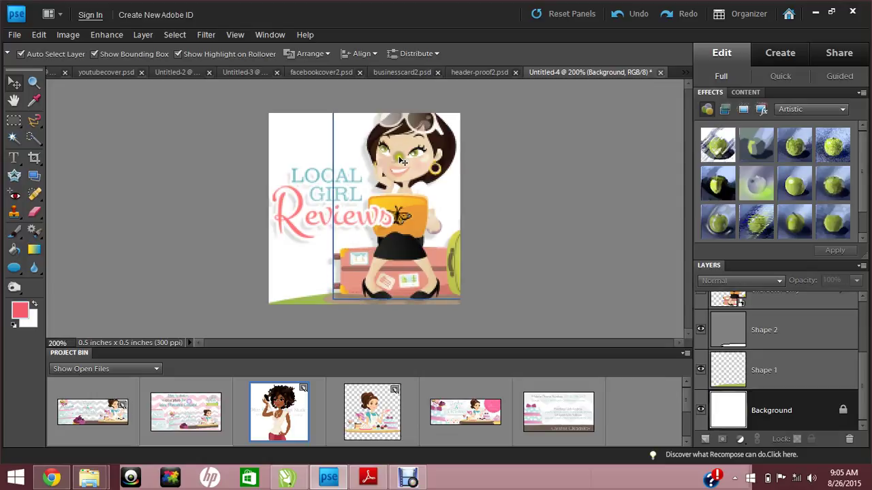
Change the girl character's drop shadow distance to 3 px in its Style Settings.
{"action": "right_click", "coordinate": [403, 161]}
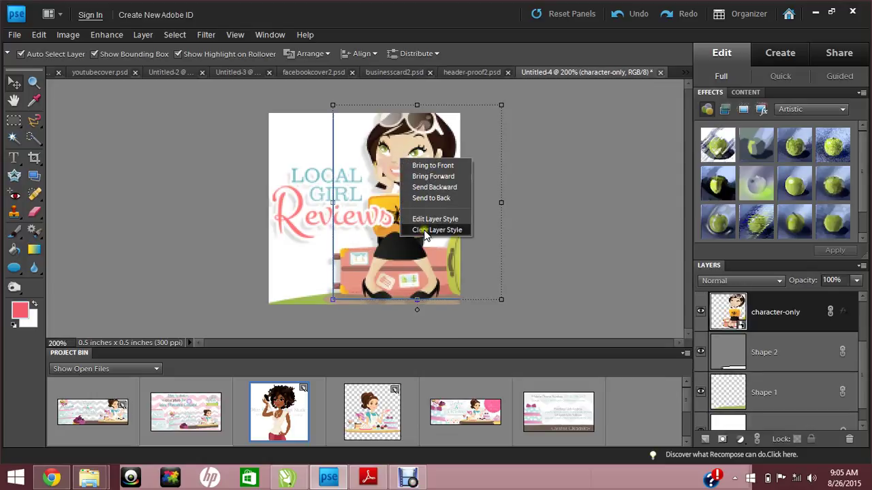
{"action": "left_click", "coordinate": [426, 218]}
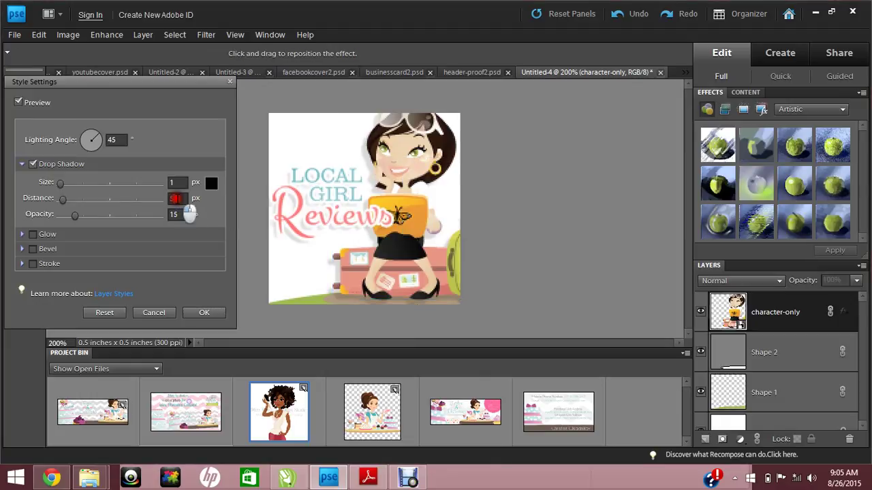
{"action": "left_click", "coordinate": [174, 198]}
{"action": "key", "text": "BackSpace"}
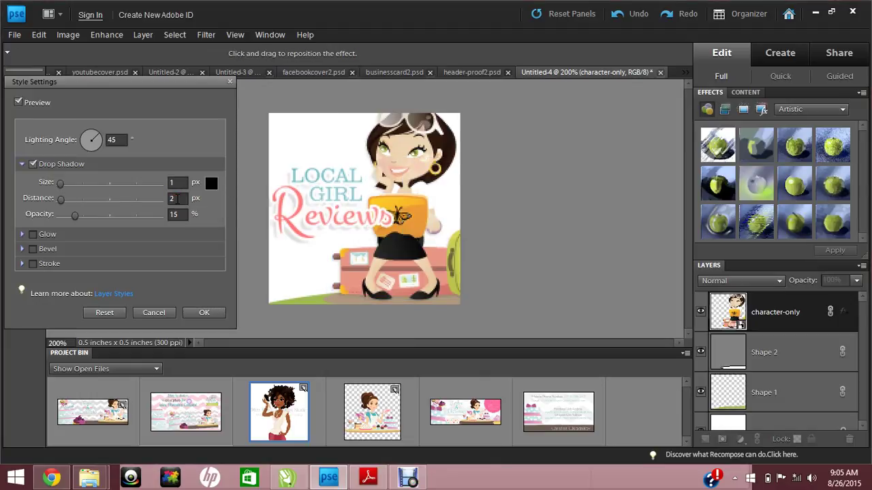
{"action": "type", "text": "4"}
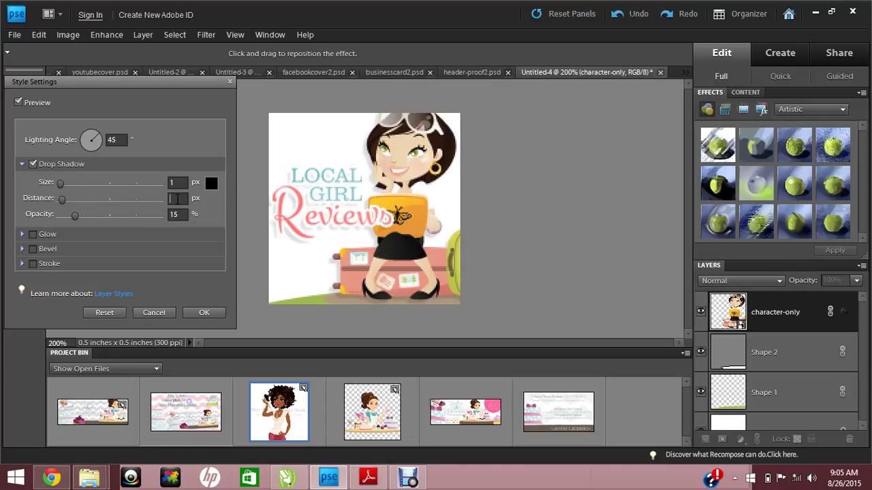
{"action": "type", "text": "3"}
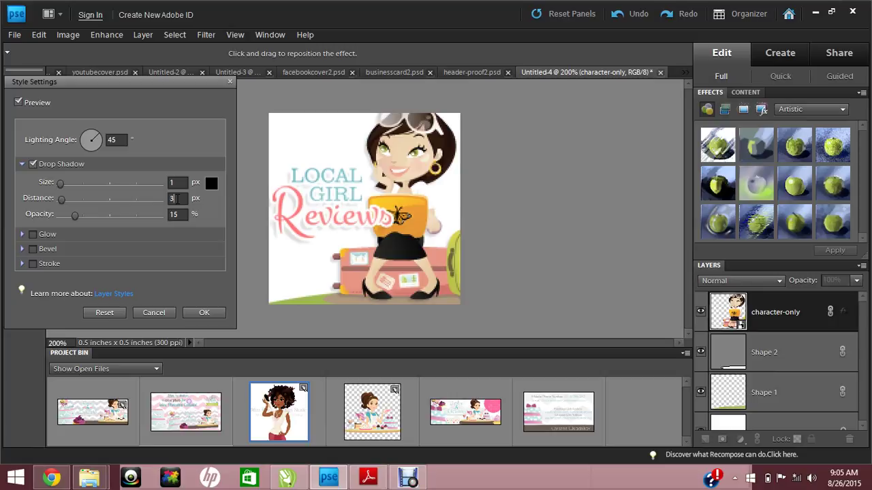
{"action": "key", "text": "BackSpace"}
{"action": "type", "text": "5"}
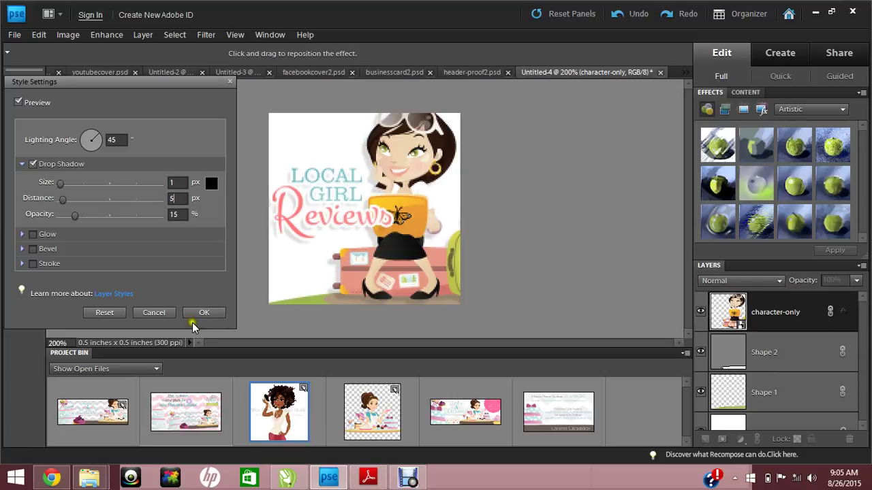
{"action": "key", "text": "BackSpace"}
{"action": "type", "text": "3"}
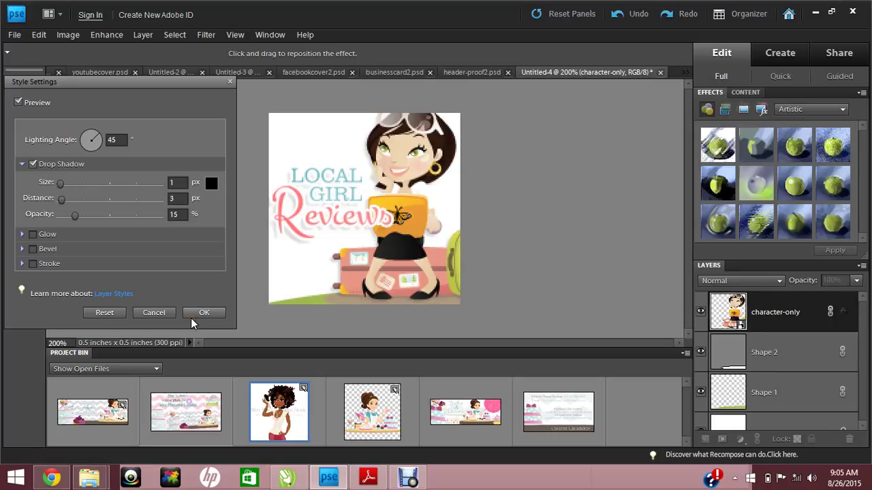
{"action": "left_click", "coordinate": [200, 315]}
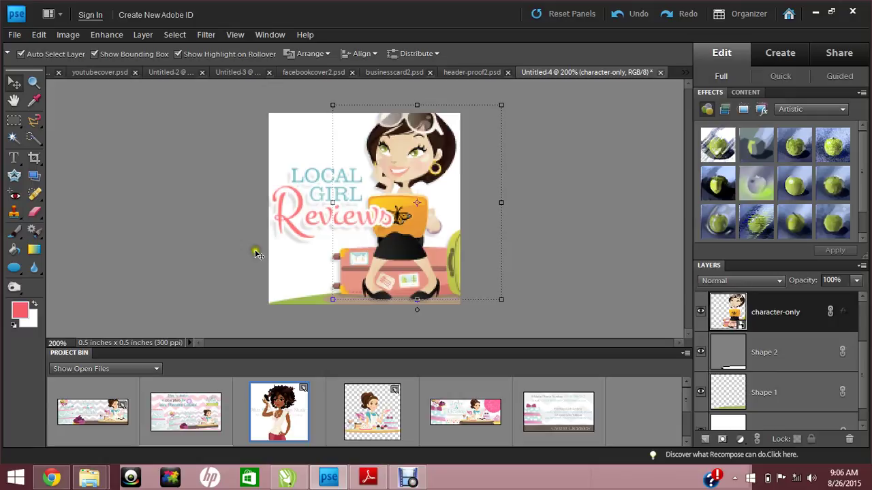
Check Untitled-4 again, then display the header-proof2.psd banner with its town background.
{"action": "left_click", "coordinate": [310, 139]}
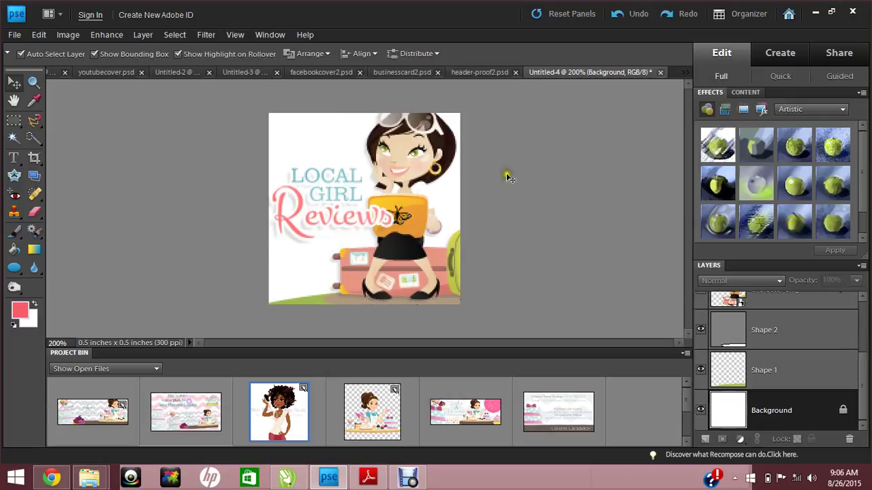
{"action": "left_click", "coordinate": [21, 35]}
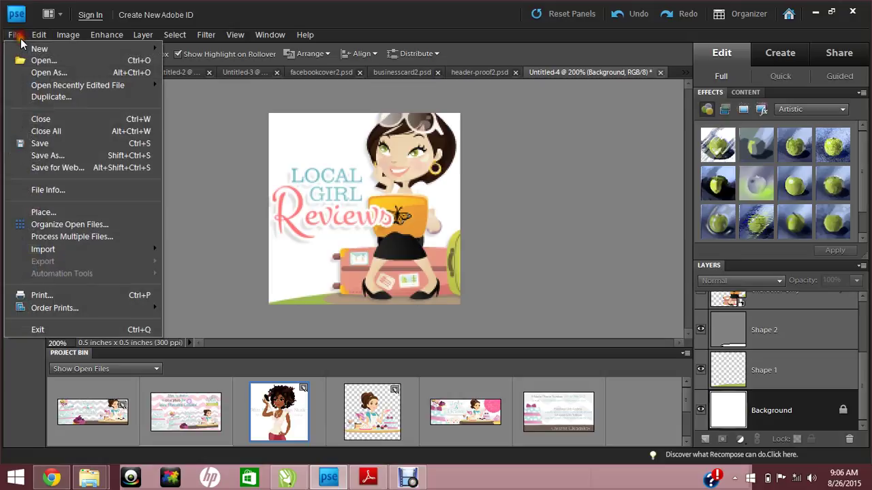
{"action": "left_click", "coordinate": [181, 151]}
{"action": "left_click", "coordinate": [322, 122]}
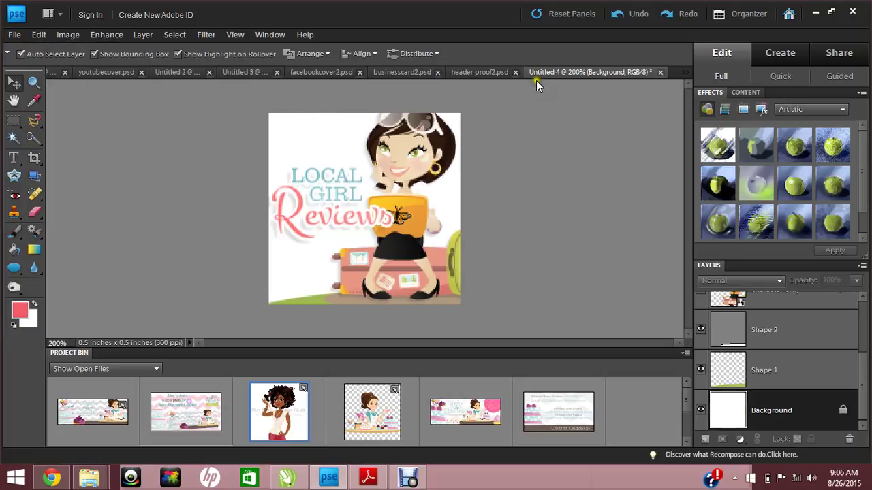
{"action": "left_click", "coordinate": [463, 74]}
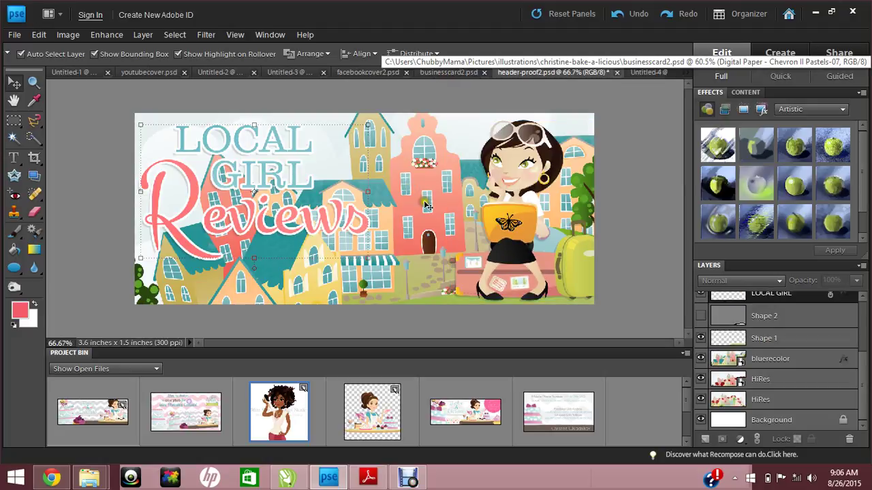
{"action": "left_click", "coordinate": [407, 479]}
{"action": "left_click", "coordinate": [117, 292]}
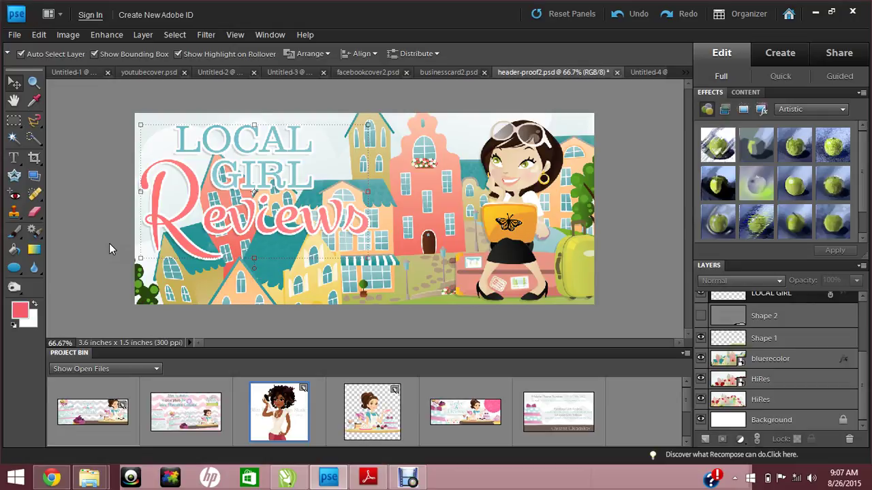
{"action": "left_click", "coordinate": [639, 74]}
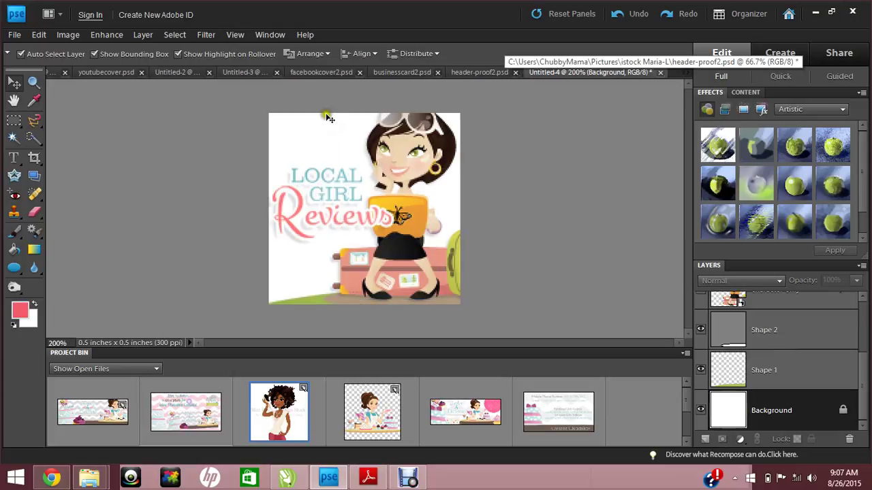
{"action": "left_click", "coordinate": [481, 75]}
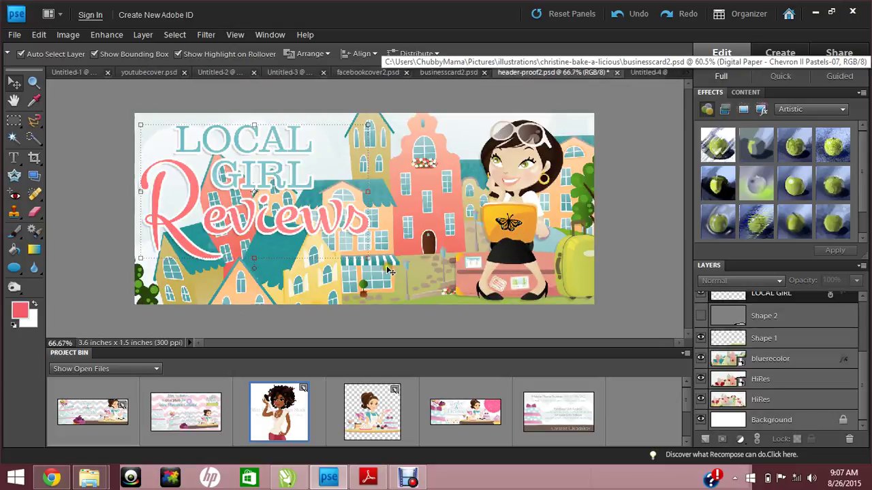
Sample the banner's yellow-green suitcase colour and fill Untitled-4's white background with it.
{"action": "left_click", "coordinate": [19, 310]}
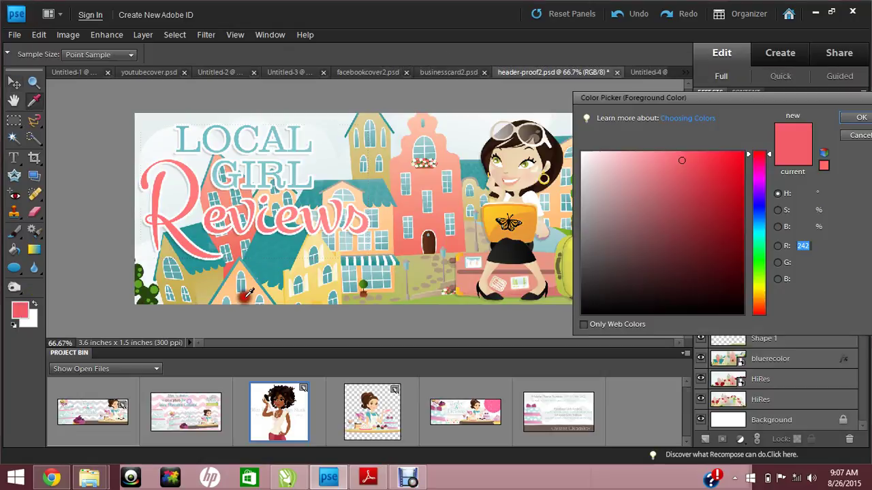
{"action": "left_click", "coordinate": [400, 289]}
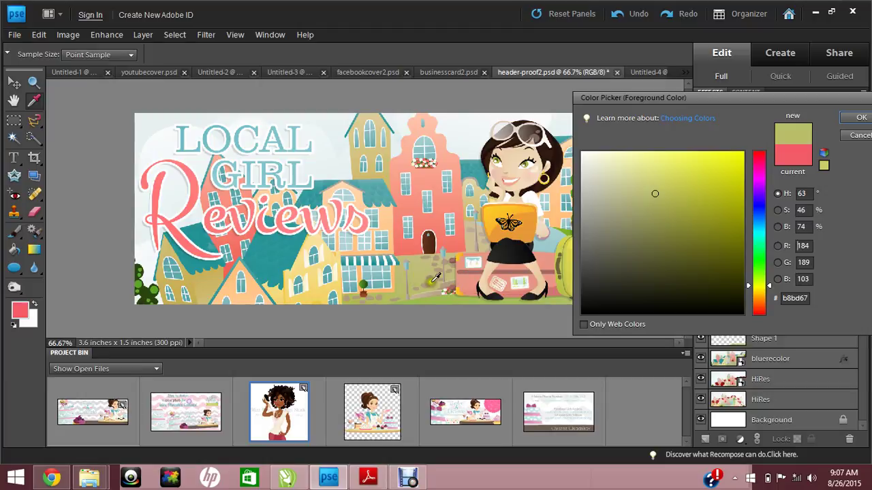
{"action": "left_click", "coordinate": [557, 248]}
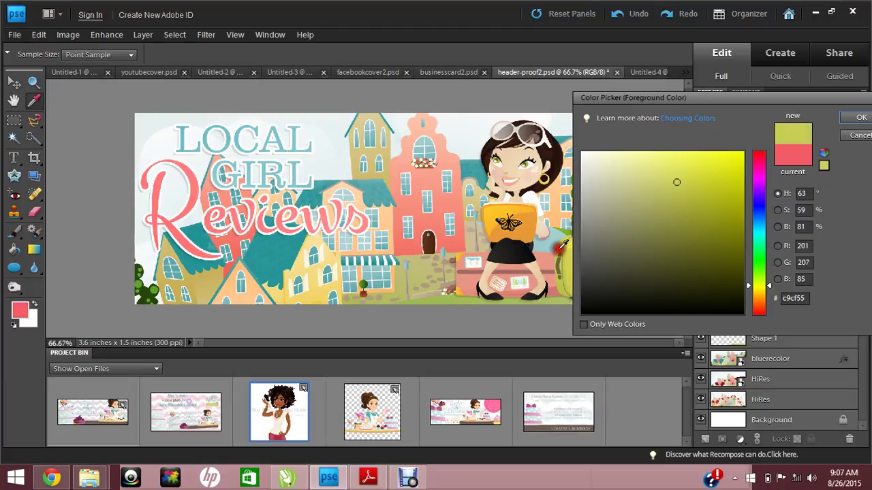
{"action": "left_click", "coordinate": [420, 275]}
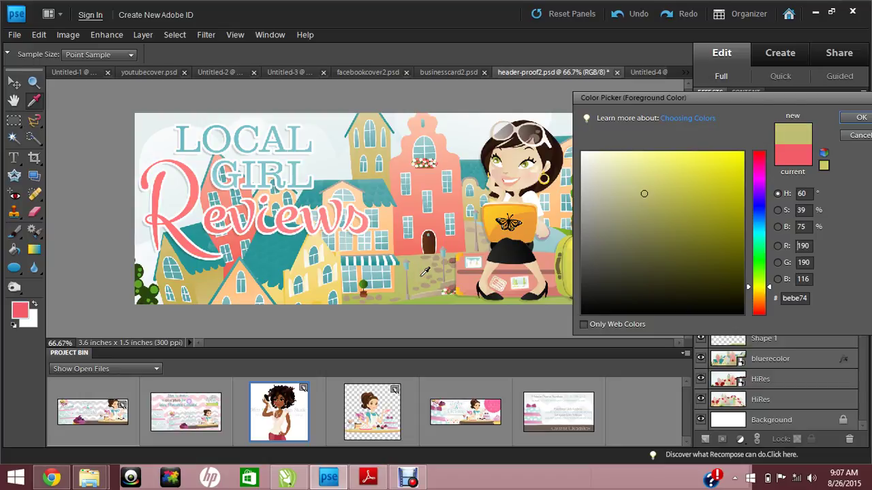
{"action": "key", "text": "Return"}
{"action": "left_click", "coordinate": [634, 71]}
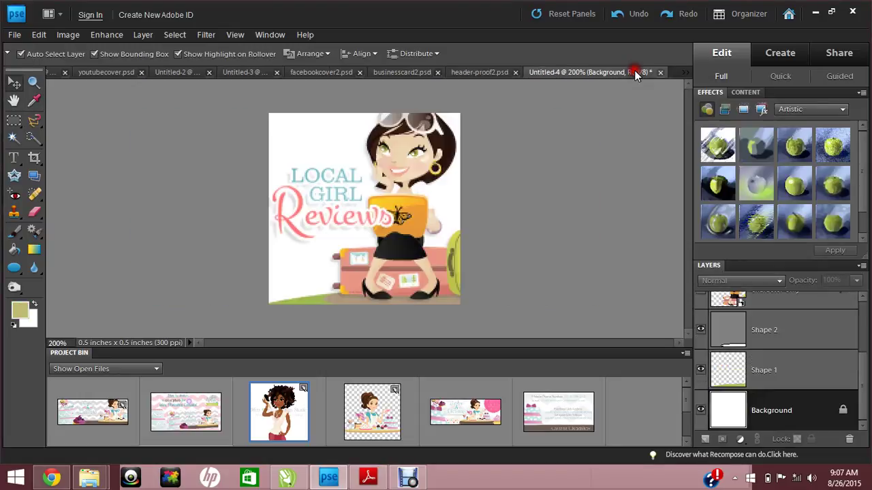
{"action": "left_click", "coordinate": [320, 139]}
{"action": "left_click", "coordinate": [15, 250]}
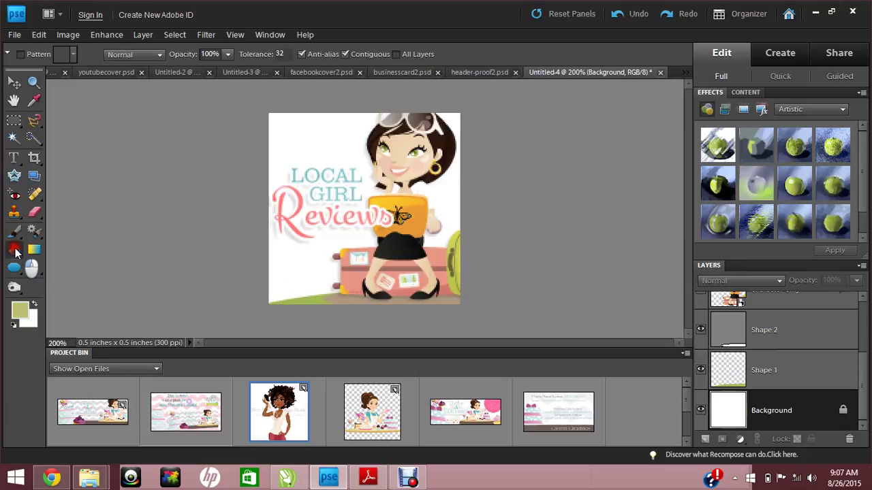
{"action": "left_click", "coordinate": [303, 131]}
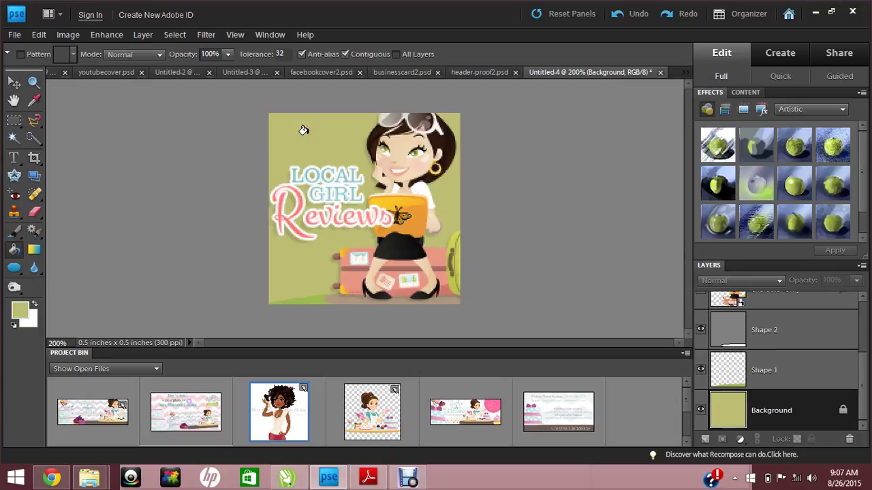
Sample the pale blue of the banner's sky and refill Untitled-4's background with it.
{"action": "left_click", "coordinate": [471, 71]}
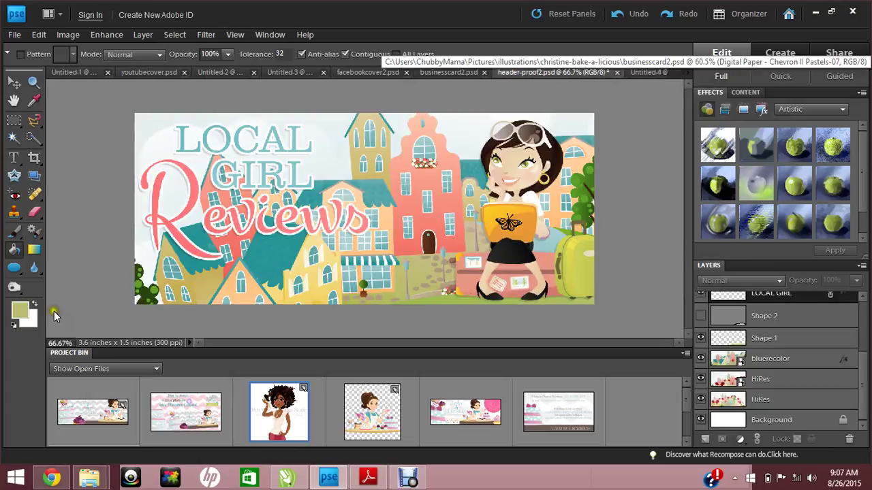
{"action": "left_click", "coordinate": [19, 309]}
{"action": "left_click", "coordinate": [337, 164]}
{"action": "key", "text": "Return"}
{"action": "key", "text": "k"}
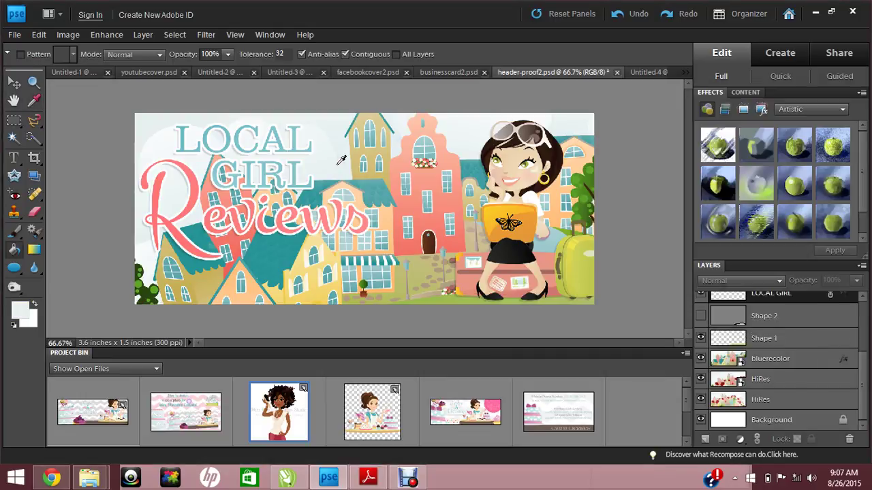
{"action": "left_click", "coordinate": [638, 72]}
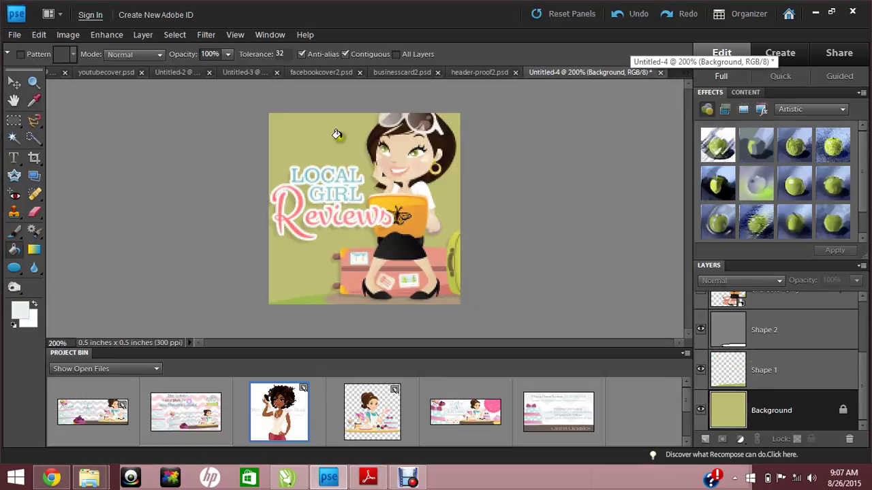
{"action": "left_click", "coordinate": [339, 138]}
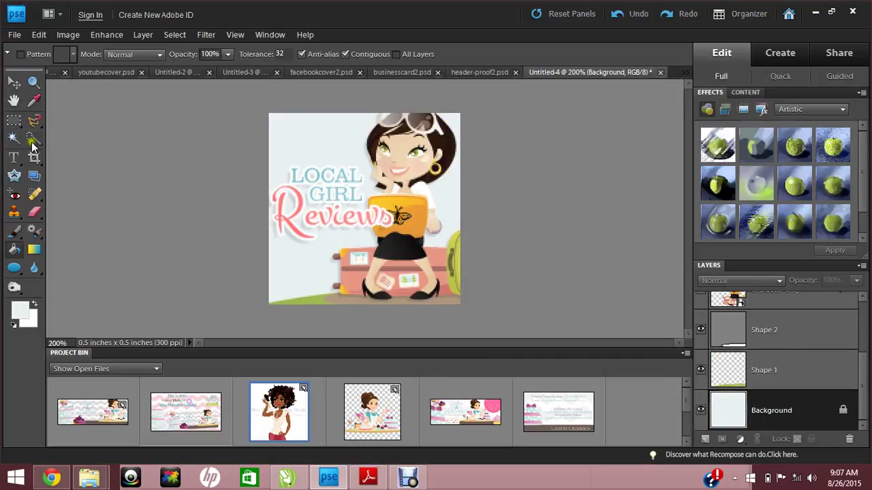
{"action": "left_click", "coordinate": [13, 82]}
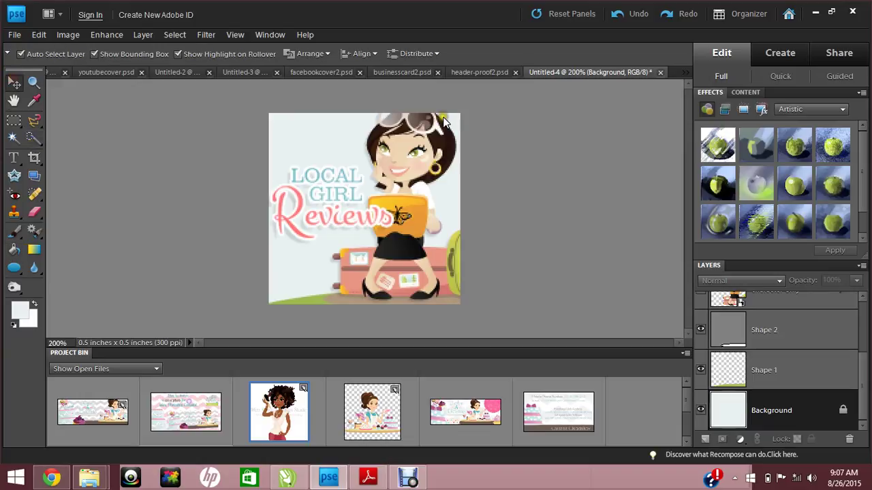
Drag the bluerecolor town layer from header-proof2 into Untitled-4 and shrink it to about a third.
{"action": "left_click", "coordinate": [465, 72]}
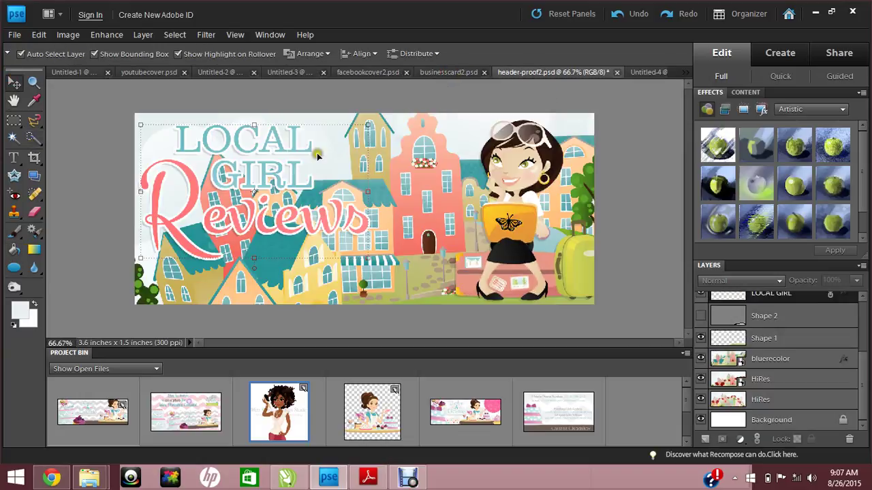
{"action": "left_click", "coordinate": [428, 198]}
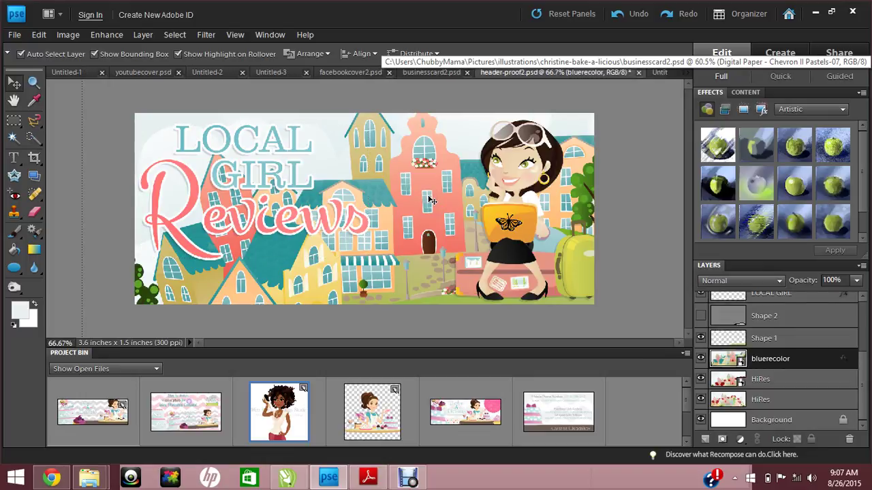
{"action": "left_click_drag", "start_coordinate": [428, 199], "coordinate": [344, 141]}
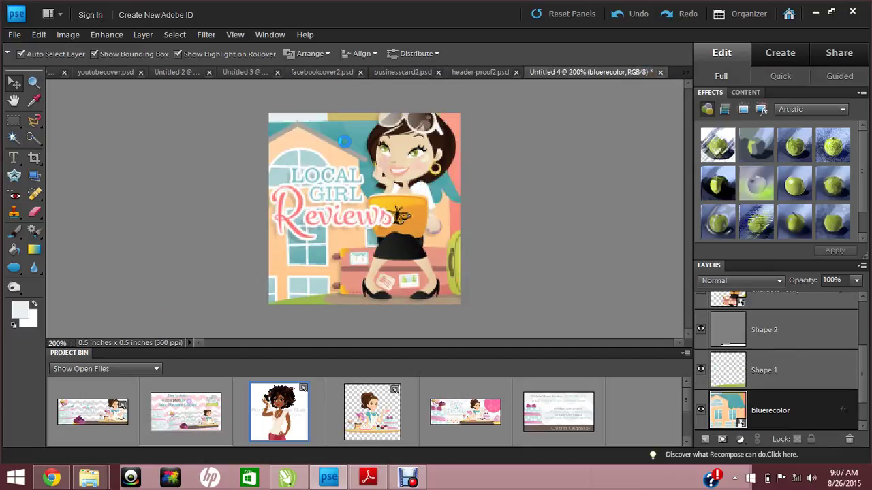
{"action": "key", "text": "ctrl+minus"}
{"action": "key", "text": "ctrl+minus"}
{"action": "key", "text": "ctrl+minus"}
{"action": "key", "text": "ctrl+minus"}
{"action": "key", "text": "ctrl+minus"}
{"action": "key", "text": "ctrl+minus"}
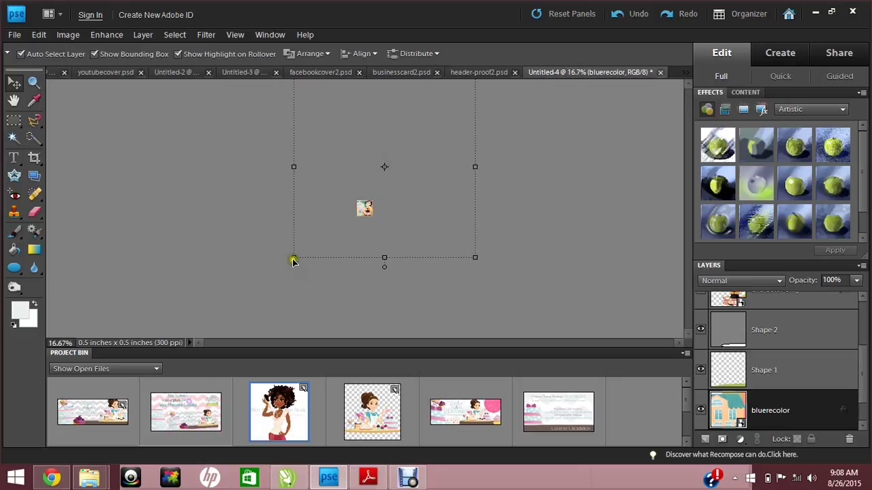
{"action": "left_click_drag", "start_coordinate": [294, 261], "coordinate": [409, 130]}
{"action": "left_click_drag", "start_coordinate": [448, 102], "coordinate": [385, 197]}
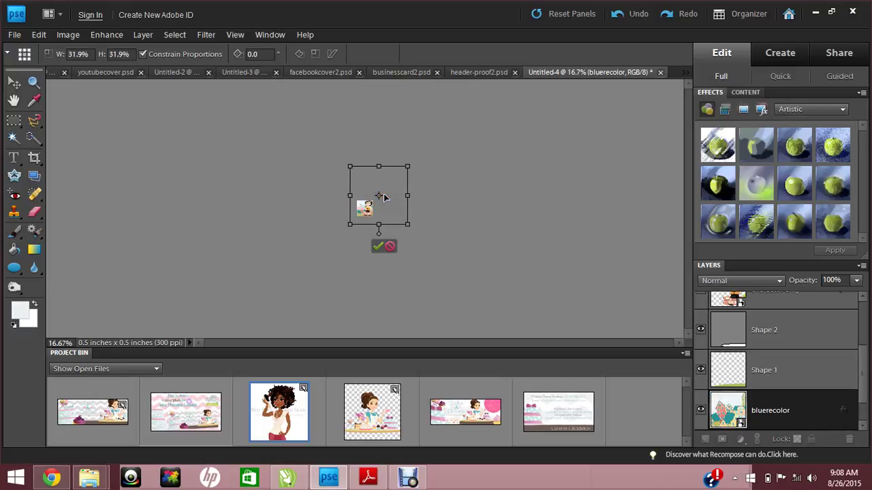
{"action": "key", "text": "ctrl+equal"}
{"action": "key", "text": "ctrl+equal"}
{"action": "key", "text": "ctrl+equal"}
{"action": "key", "text": "ctrl+equal"}
{"action": "key", "text": "ctrl+equal"}
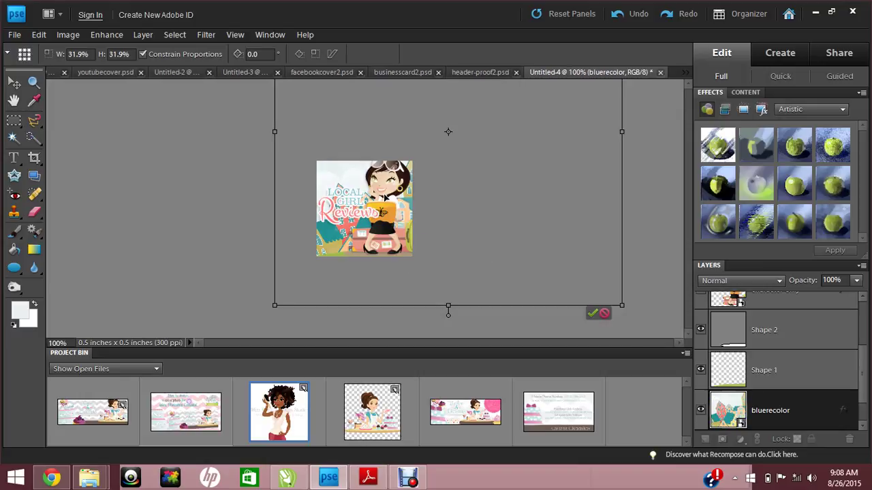
{"action": "key", "text": "ctrl+equal"}
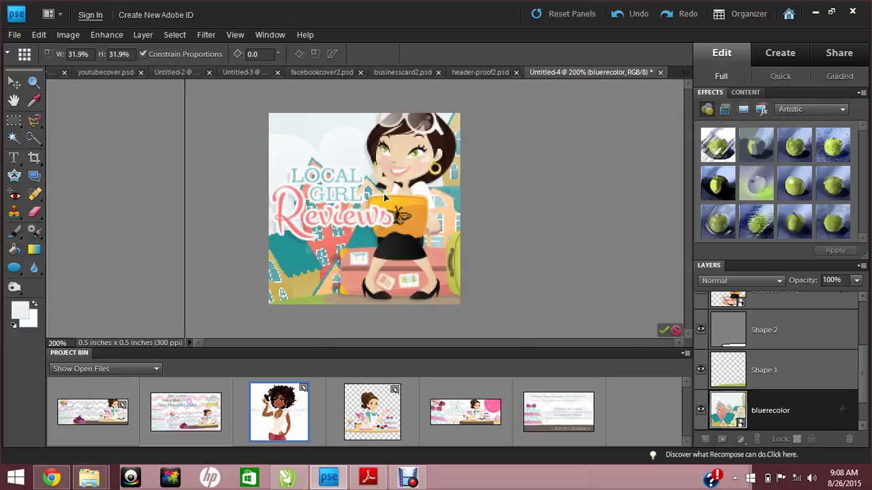
{"action": "key", "text": "ctrl+minus"}
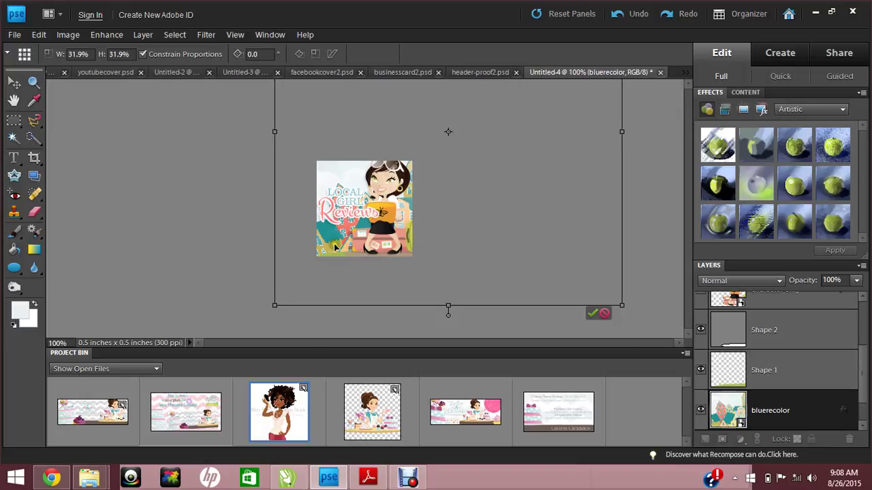
Fine-tune the town backdrop to about 30% and commit it, then position it behind the girl and title.
{"action": "left_click_drag", "start_coordinate": [327, 246], "coordinate": [237, 228]}
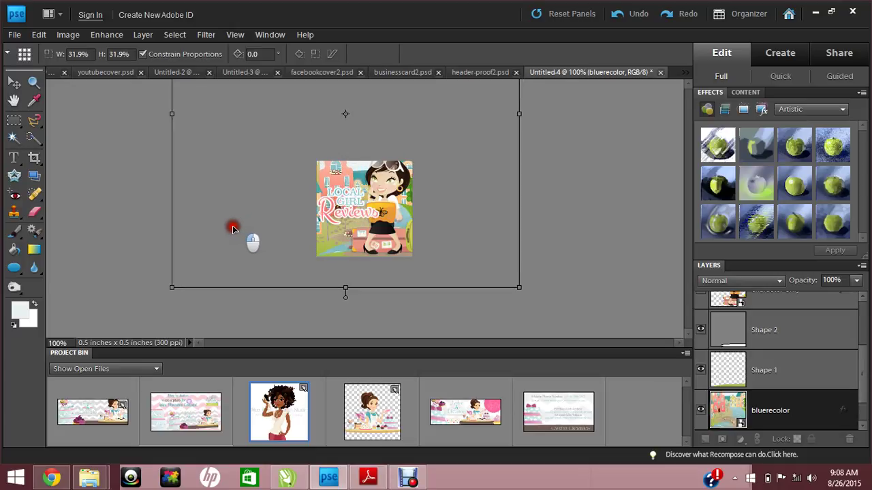
{"action": "left_click_drag", "start_coordinate": [232, 225], "coordinate": [228, 226]}
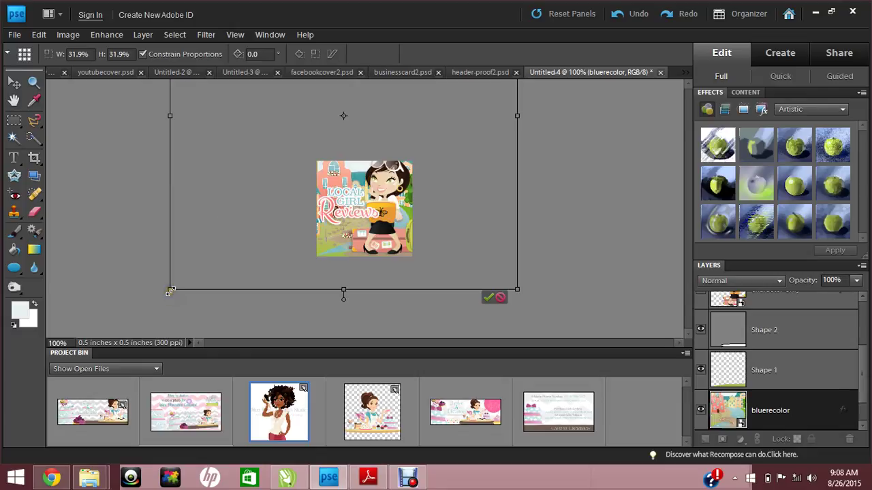
{"action": "left_click_drag", "start_coordinate": [169, 291], "coordinate": [195, 283]}
{"action": "left_click_drag", "start_coordinate": [326, 241], "coordinate": [335, 254]}
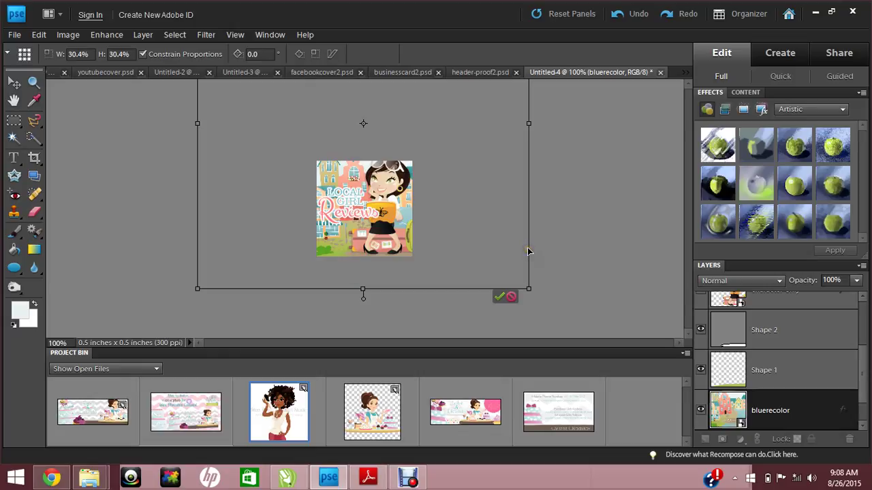
{"action": "key", "text": "ctrl+equal"}
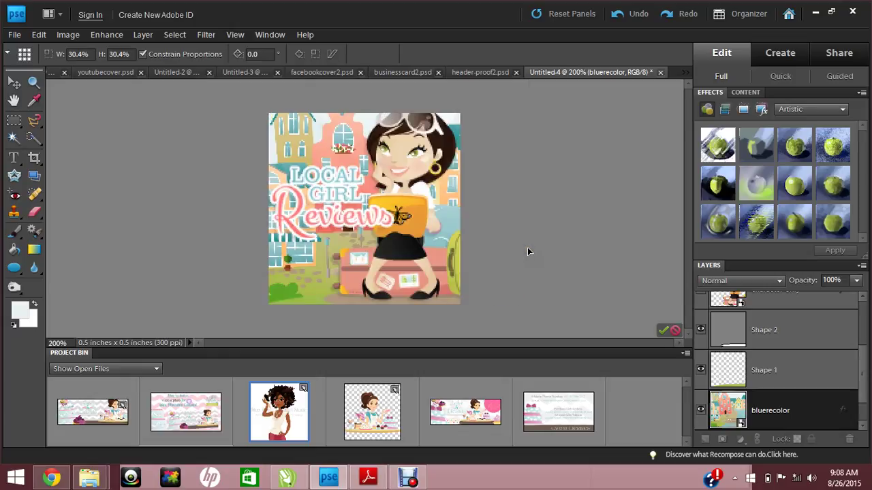
{"action": "key", "text": "ctrl+minus"}
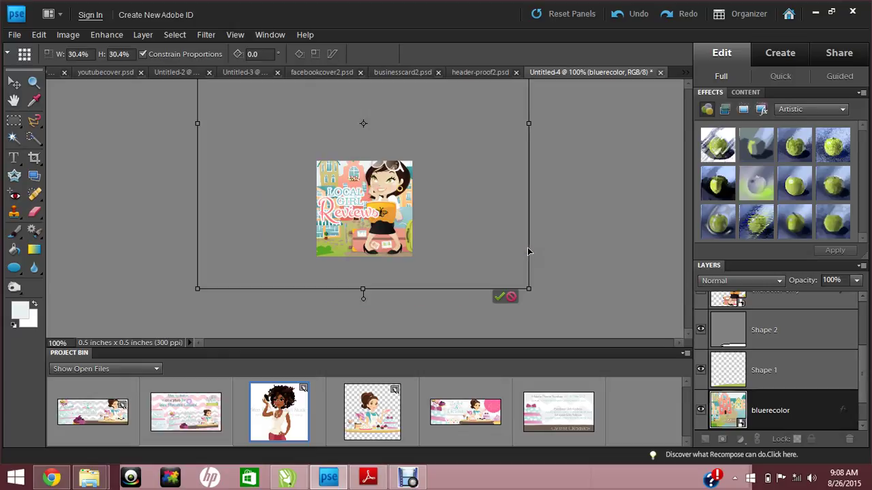
{"action": "left_click", "coordinate": [498, 297]}
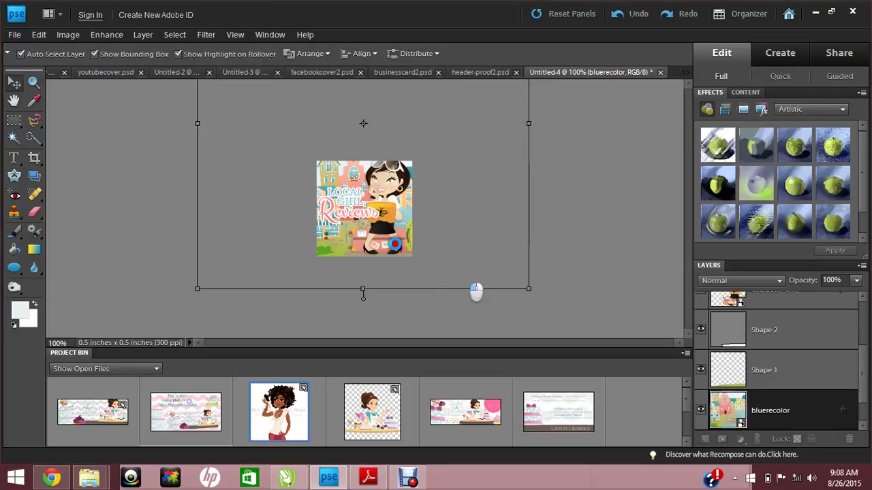
{"action": "left_click", "coordinate": [577, 224]}
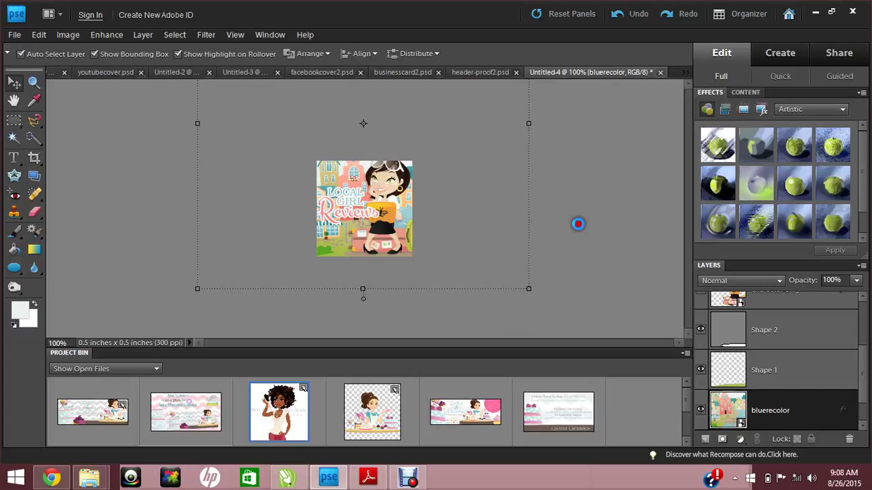
{"action": "left_click", "coordinate": [288, 204]}
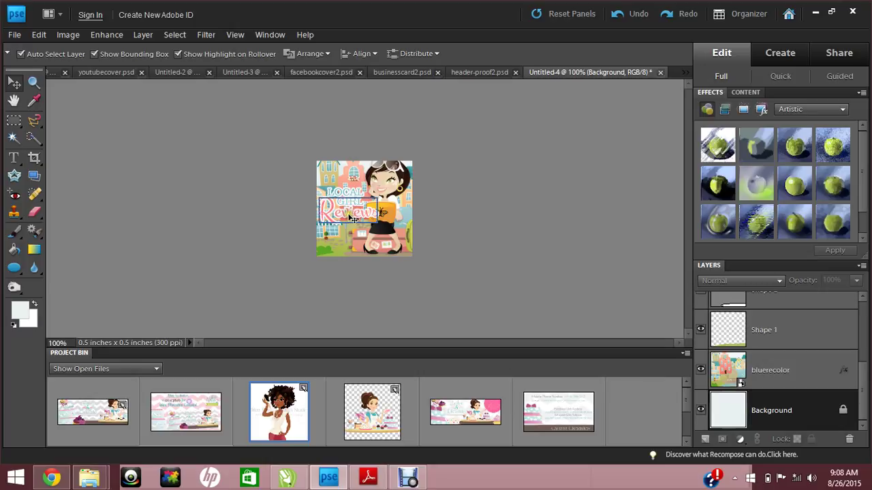
{"action": "left_click", "coordinate": [350, 235]}
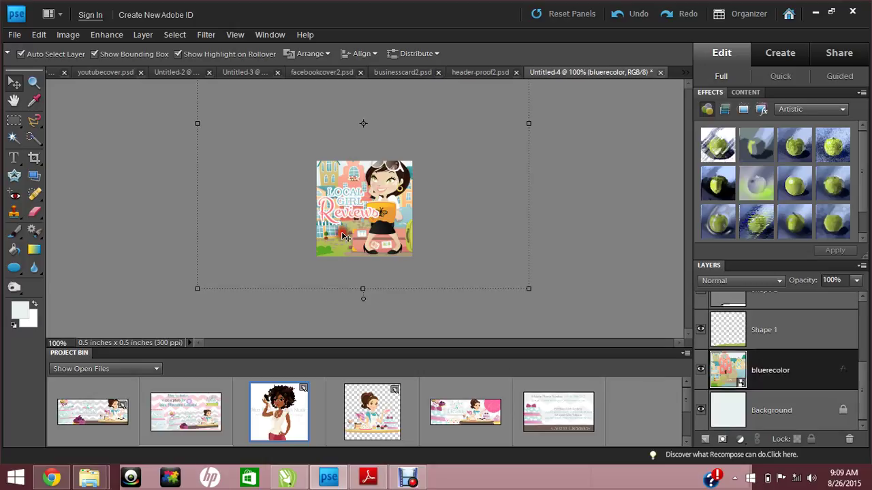
{"action": "mouse_move", "coordinate": [352, 236]}
{"action": "left_mouse_down"}
{"action": "mouse_move", "coordinate": [400, 263]}
{"action": "mouse_move", "coordinate": [399, 279]}
{"action": "left_mouse_up"}
Move the LOCAL GIRL and Reviews text layers up a few pixels with the Up arrow.
{"action": "left_click", "coordinate": [341, 196]}
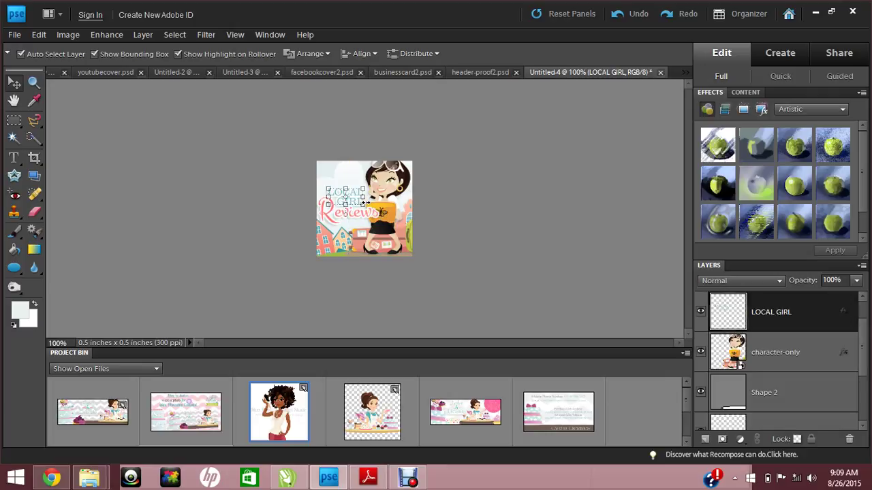
{"action": "key", "text": "Up"}
{"action": "key", "text": "Up"}
{"action": "key", "text": "Up"}
{"action": "key", "text": "Up"}
{"action": "key", "text": "Up"}
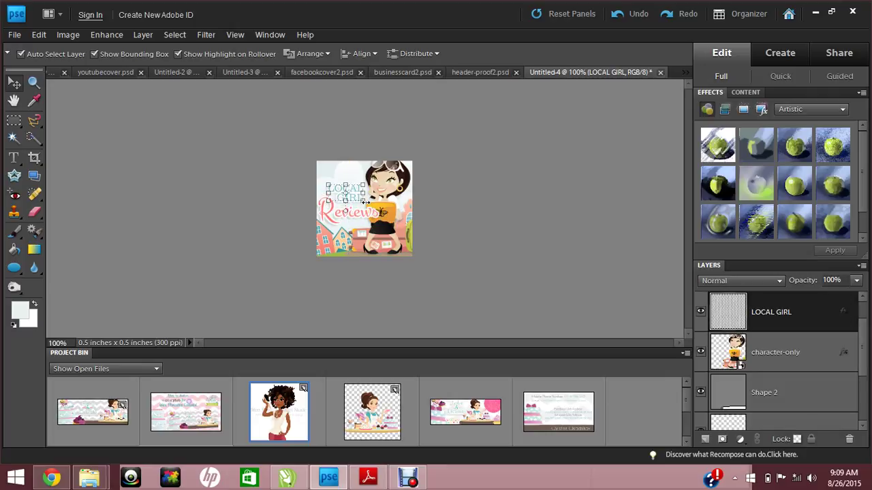
{"action": "left_click", "coordinate": [361, 216]}
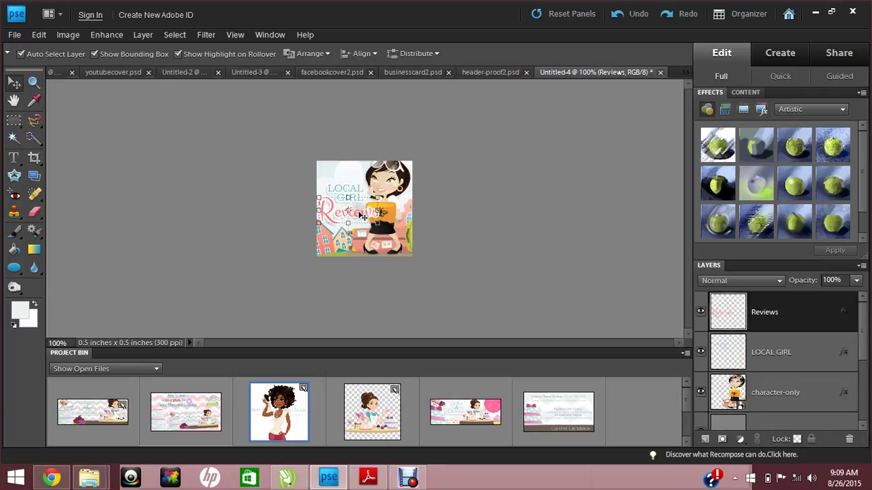
{"action": "key", "text": "Up"}
{"action": "key", "text": "Up"}
{"action": "key", "text": "Up"}
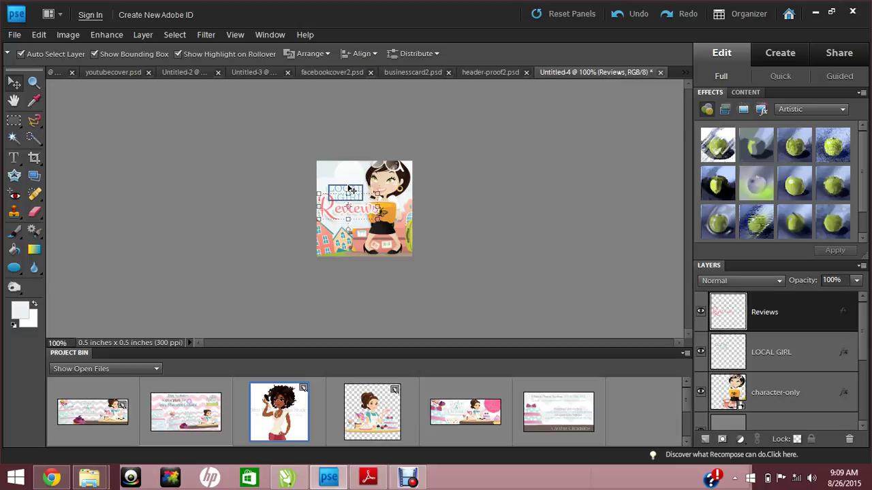
{"action": "left_click", "coordinate": [350, 190]}
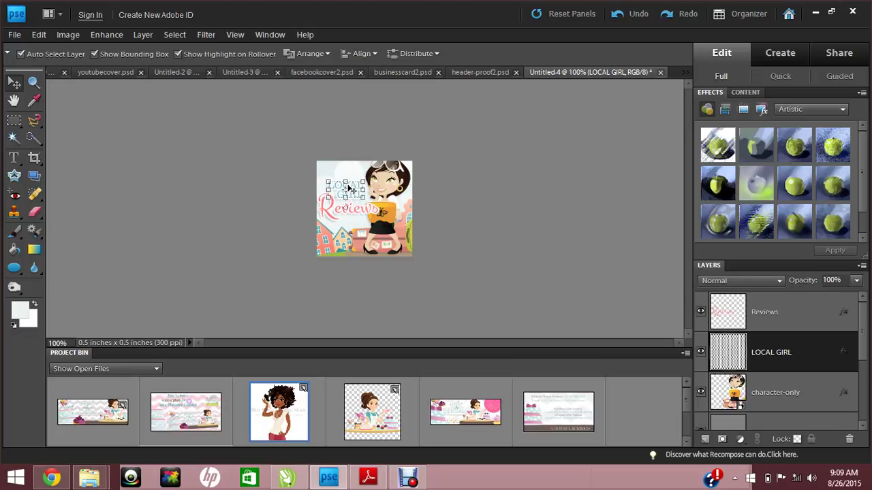
{"action": "key", "text": "Up"}
{"action": "key", "text": "Up"}
{"action": "key", "text": "Up"}
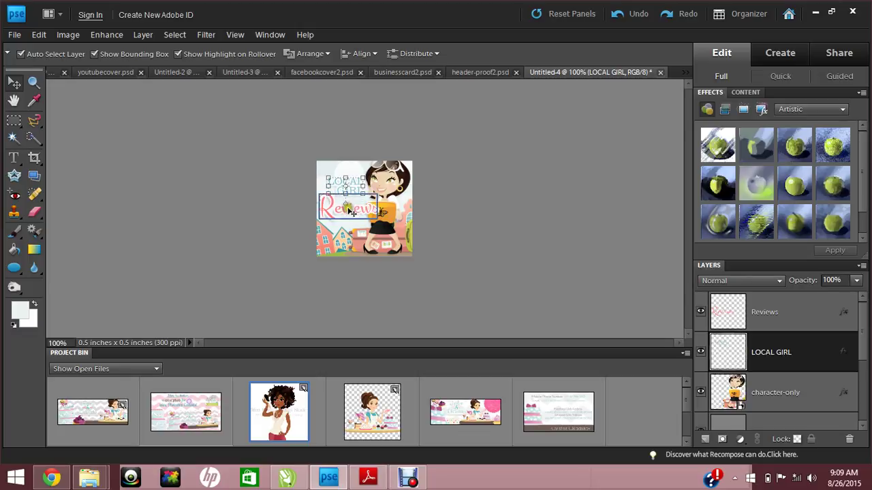
{"action": "left_click", "coordinate": [351, 213]}
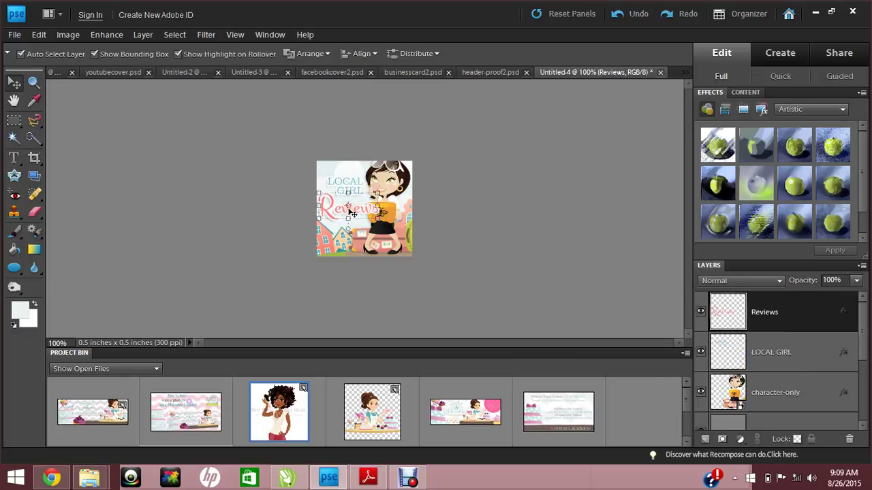
{"action": "key", "text": "Up"}
{"action": "key", "text": "Up"}
{"action": "key", "text": "Up"}
{"action": "key", "text": "Up"}
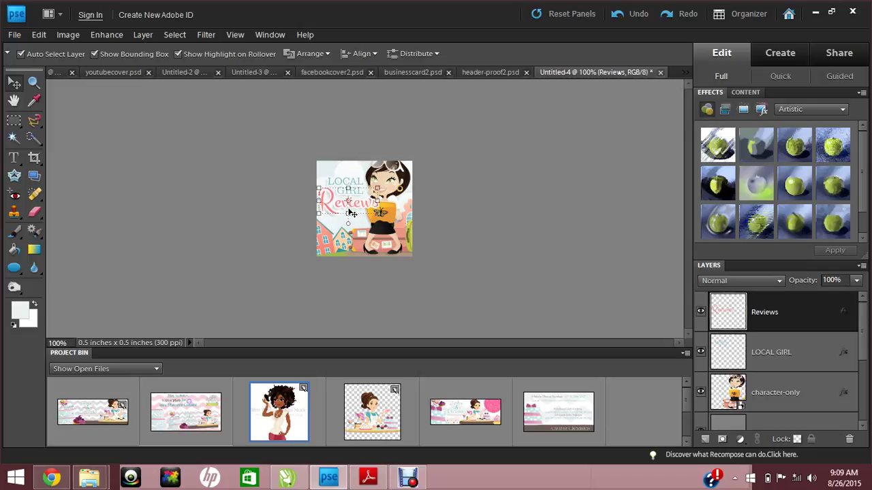
{"action": "key", "text": "Up"}
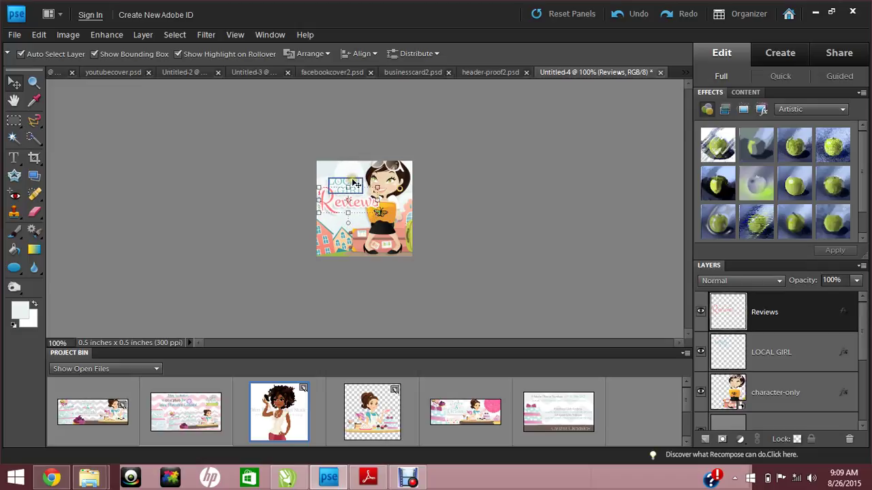
{"action": "left_click", "coordinate": [353, 184]}
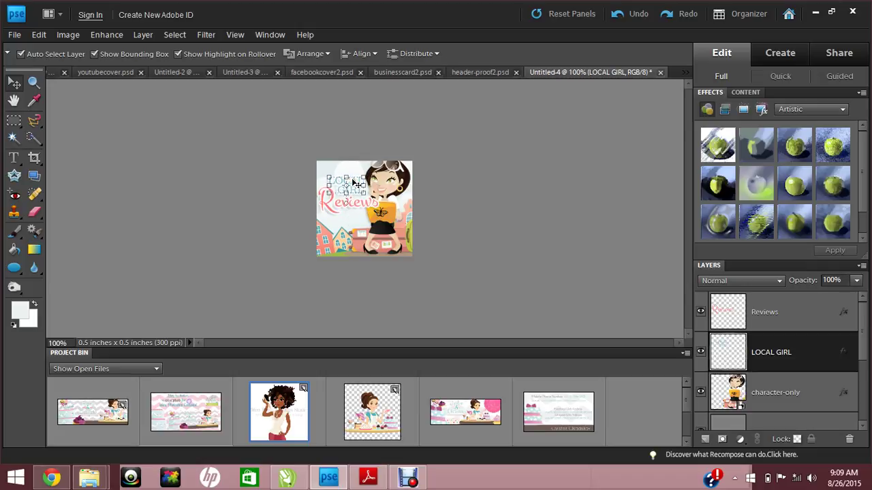
Select the character-only layer and shift her slightly right and up toward the right edge.
{"action": "left_click", "coordinate": [451, 222]}
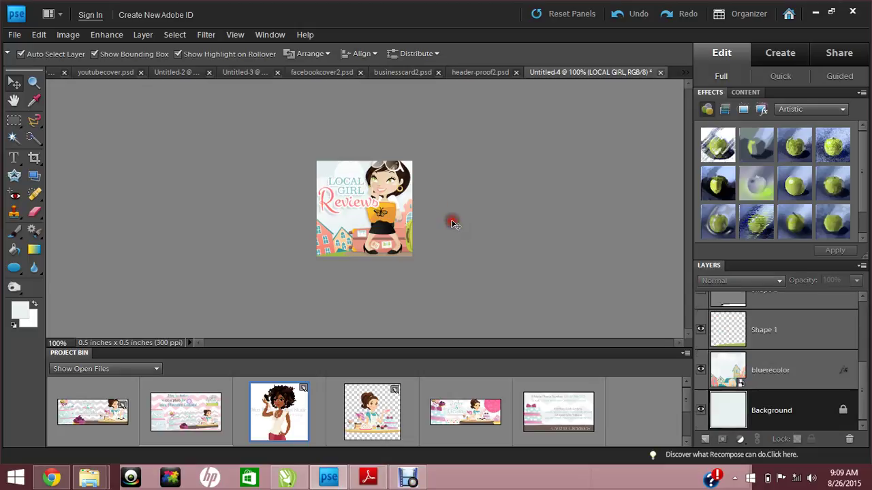
{"action": "left_click", "coordinate": [275, 245]}
{"action": "left_click", "coordinate": [378, 236]}
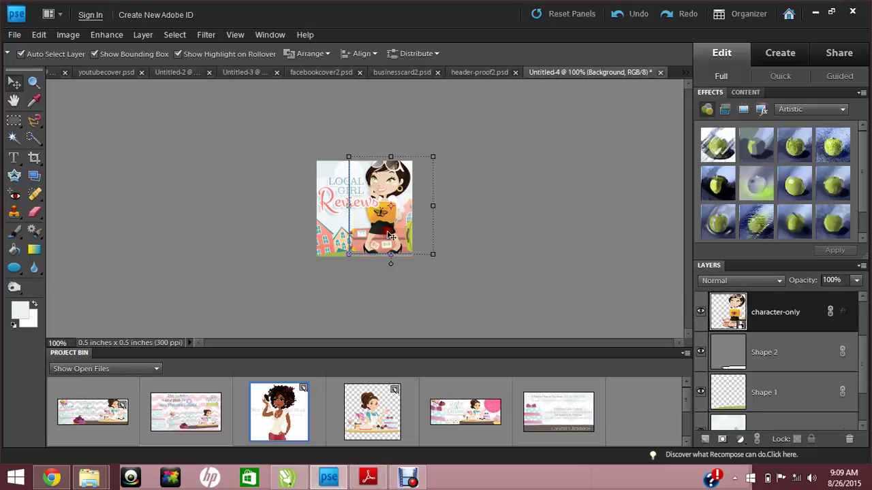
{"action": "left_click_drag", "start_coordinate": [391, 236], "coordinate": [392, 235]}
{"action": "key", "text": "Up"}
{"action": "key", "text": "Up"}
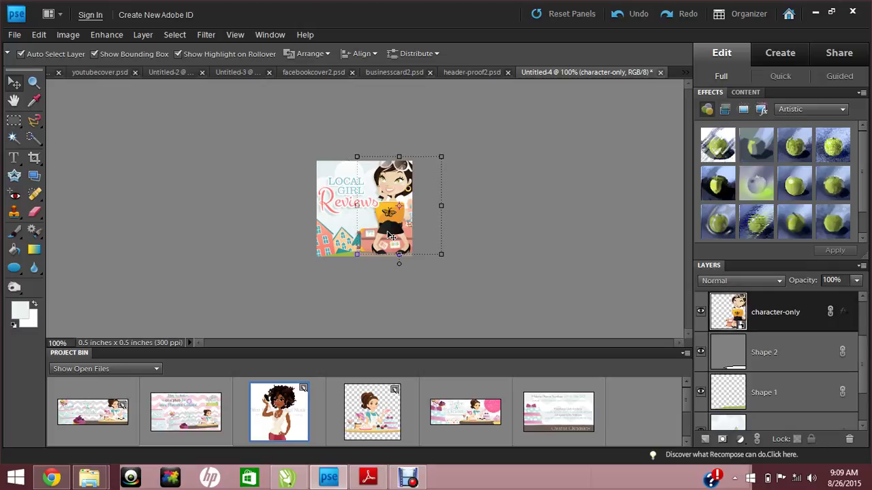
{"action": "key", "text": "Left"}
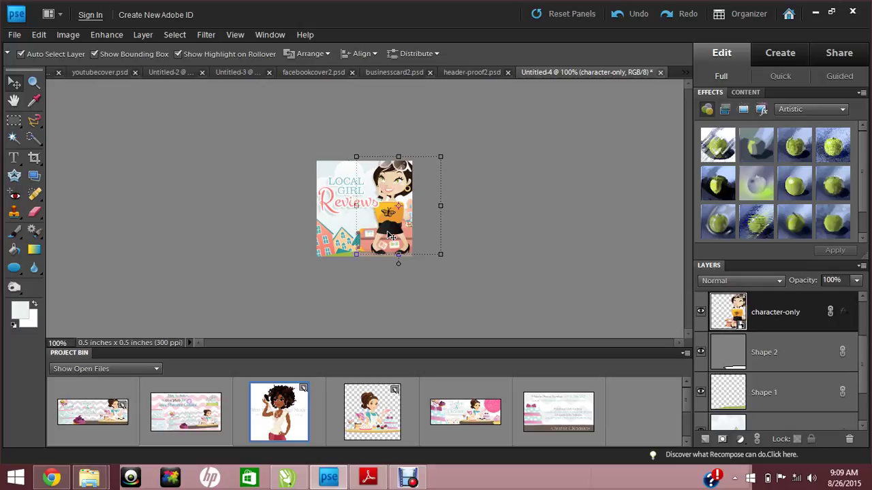
{"action": "key", "text": "Right"}
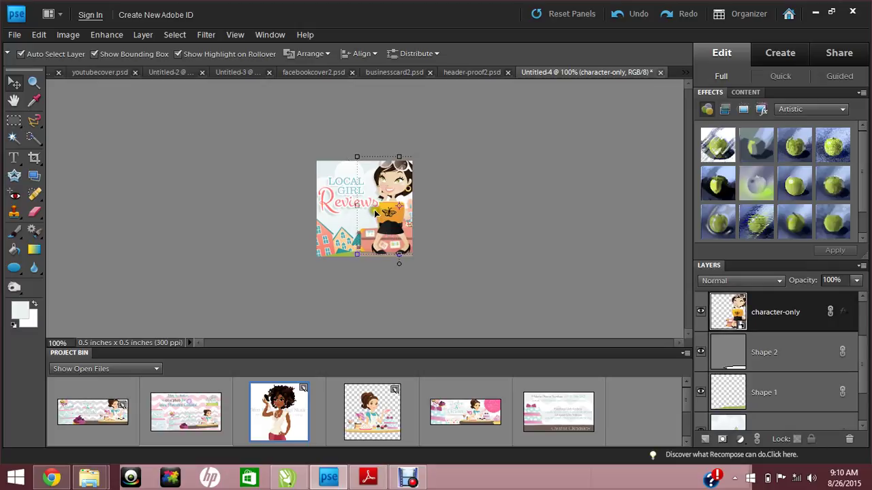
{"action": "key", "text": "Right"}
Check the placement at 200% zoom, move the character about 4 px left, and return to 100%.
{"action": "key", "text": "ctrl+equal"}
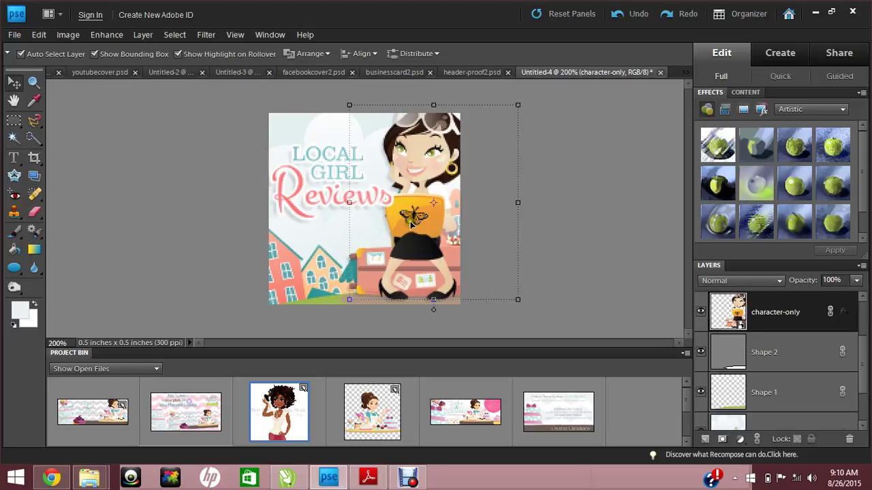
{"action": "key", "text": "Left"}
{"action": "key", "text": "Left"}
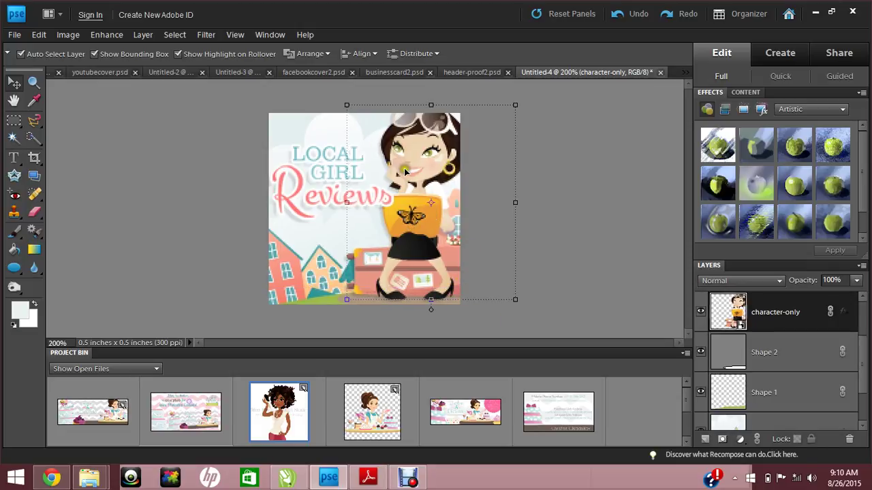
{"action": "left_click", "coordinate": [572, 199]}
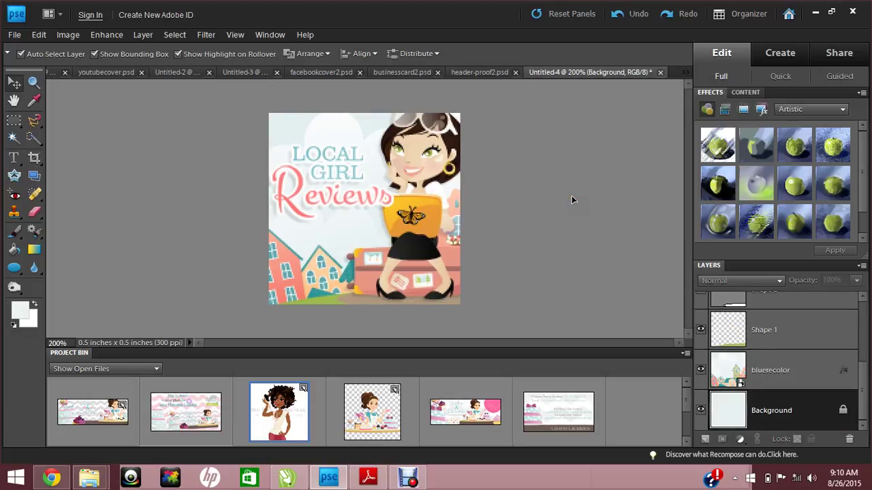
{"action": "key", "text": "ctrl+0"}
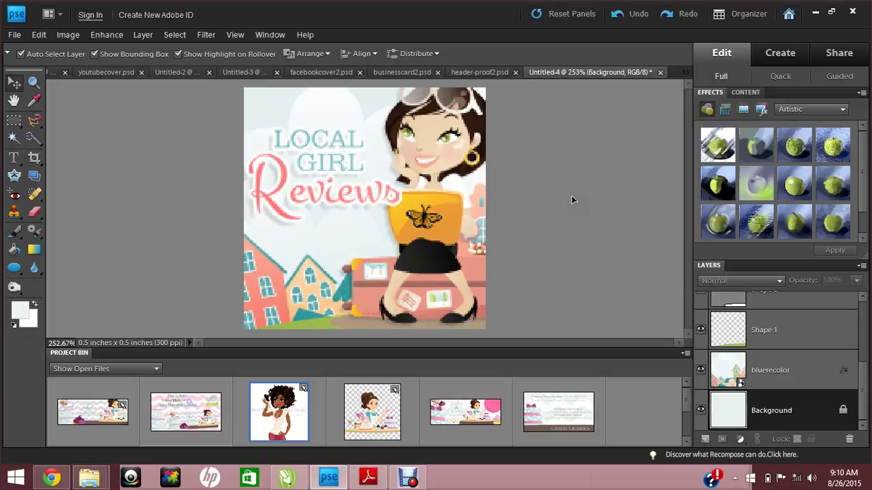
{"action": "key", "text": "ctrl+minus"}
{"action": "key", "text": "ctrl+minus"}
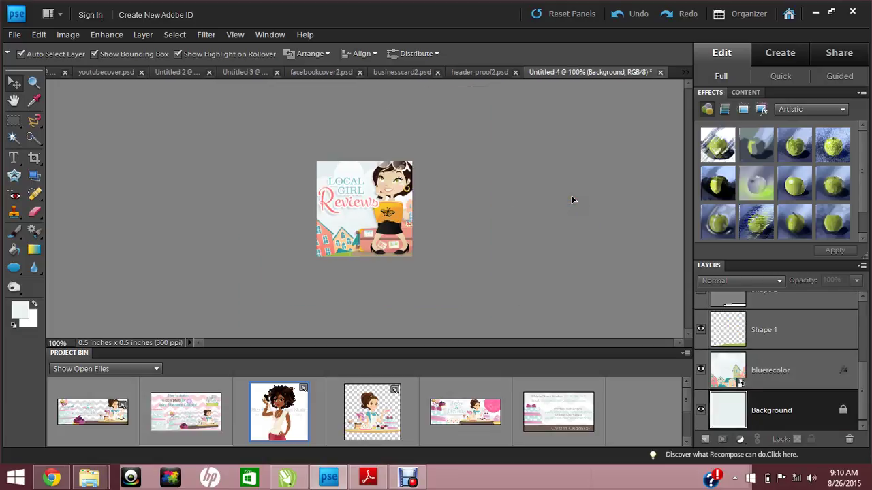
{"action": "left_click", "coordinate": [572, 199]}
Save the button as 150banner.psd.
{"action": "left_click", "coordinate": [15, 34]}
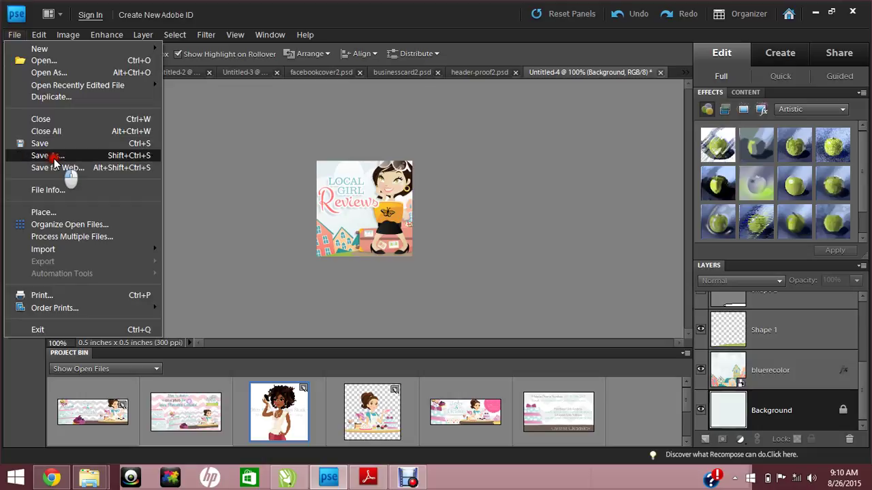
{"action": "left_click", "coordinate": [53, 158]}
{"action": "left_click", "coordinate": [450, 200]}
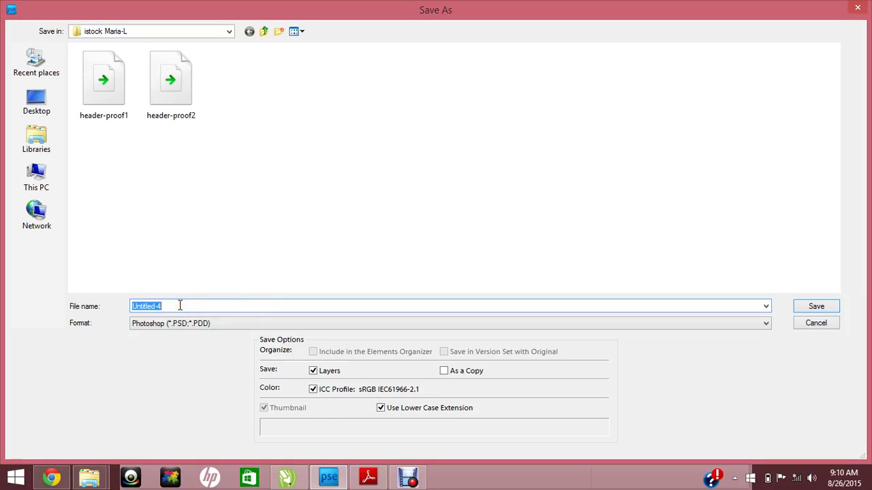
{"action": "left_click", "coordinate": [180, 306]}
{"action": "key", "text": "BackSpace"}
{"action": "key", "text": "BackSpace"}
{"action": "key", "text": "BackSpace"}
{"action": "key", "text": "BackSpace"}
{"action": "key", "text": "BackSpace"}
{"action": "key", "text": "BackSpace"}
{"action": "key", "text": "BackSpace"}
{"action": "key", "text": "BackSpace"}
{"action": "key", "text": "BackSpace"}
{"action": "key", "text": "BackSpace"}
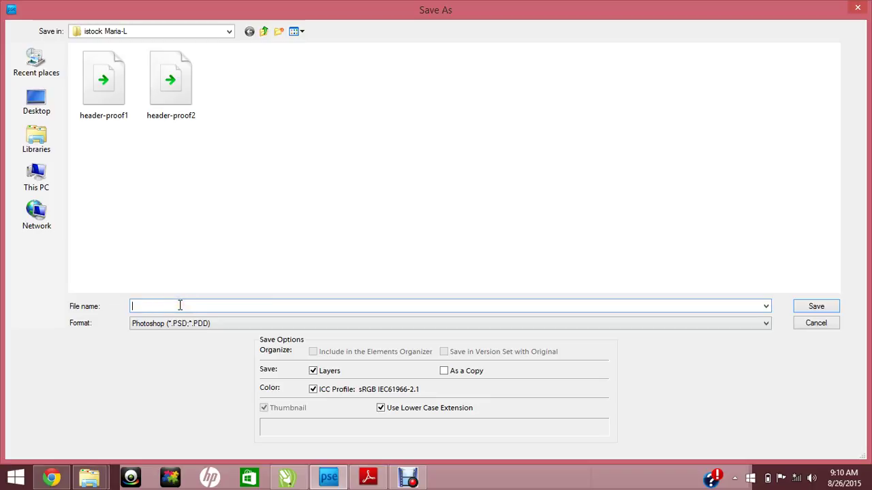
{"action": "type", "text": "150banner"}
{"action": "key", "text": "Return"}
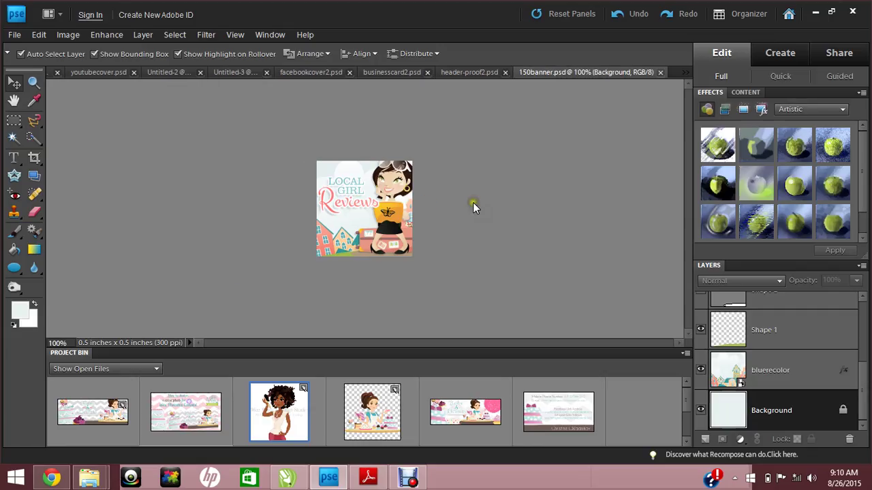
Save a JPEG copy named 150banner at Maximum quality 12.
{"action": "left_click", "coordinate": [14, 34]}
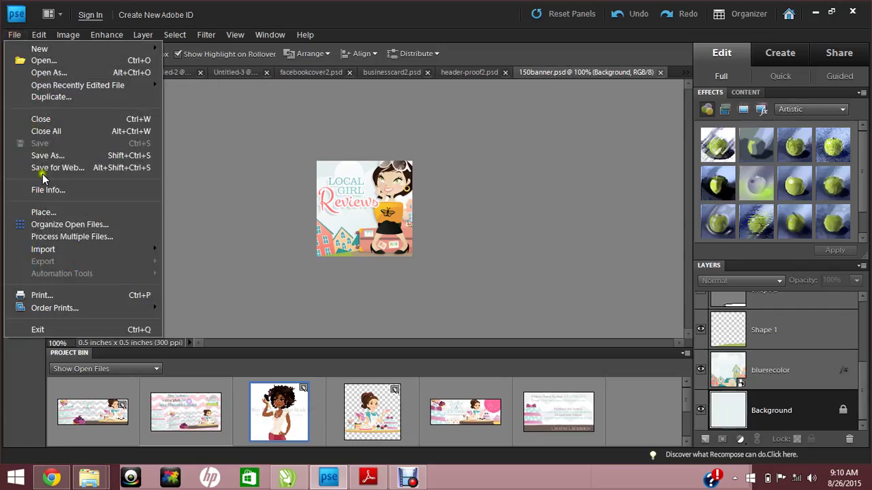
{"action": "left_click", "coordinate": [59, 158]}
{"action": "left_click", "coordinate": [444, 204]}
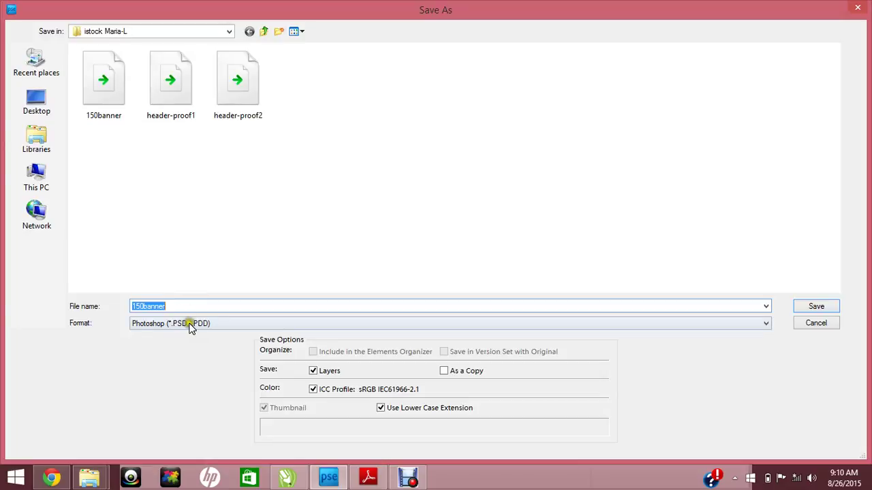
{"action": "left_click", "coordinate": [190, 324]}
{"action": "left_click", "coordinate": [212, 375]}
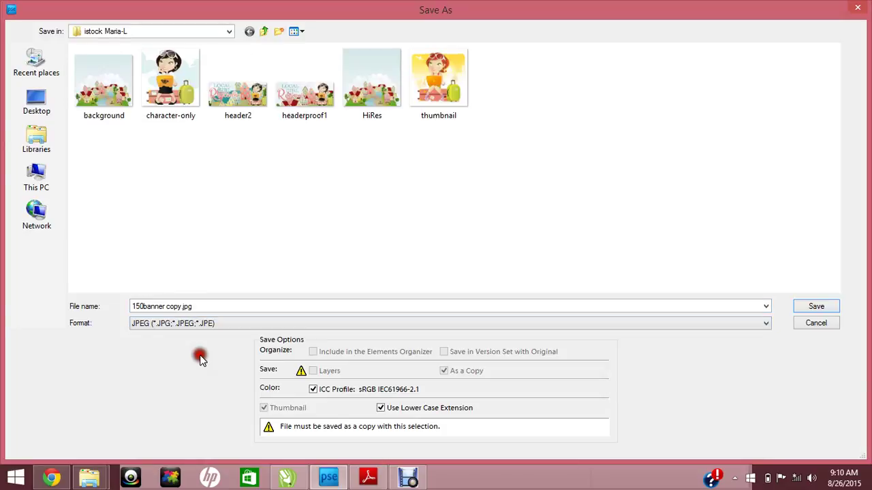
{"action": "double_click", "coordinate": [198, 307]}
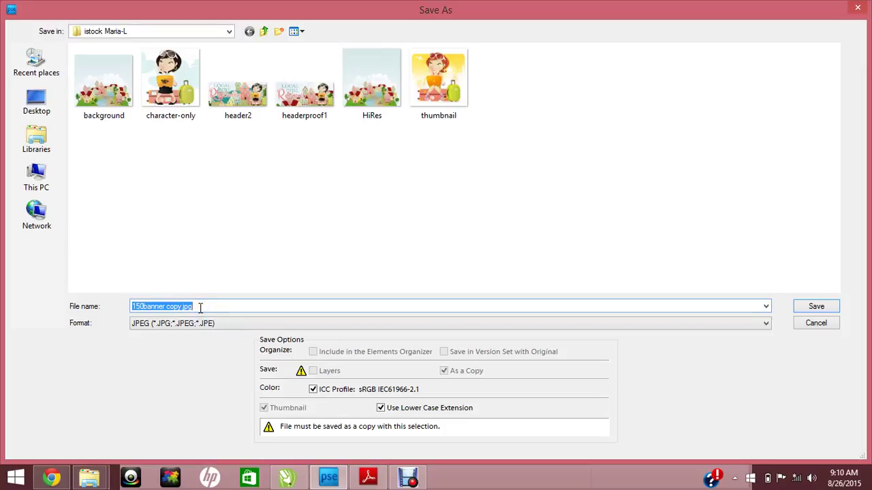
{"action": "type", "text": "150"}
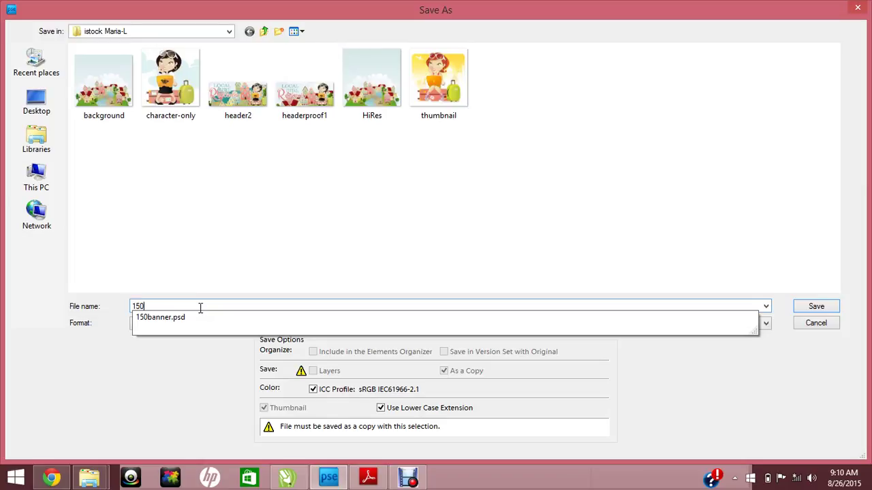
{"action": "type", "text": "banner"}
{"action": "key", "text": "Return"}
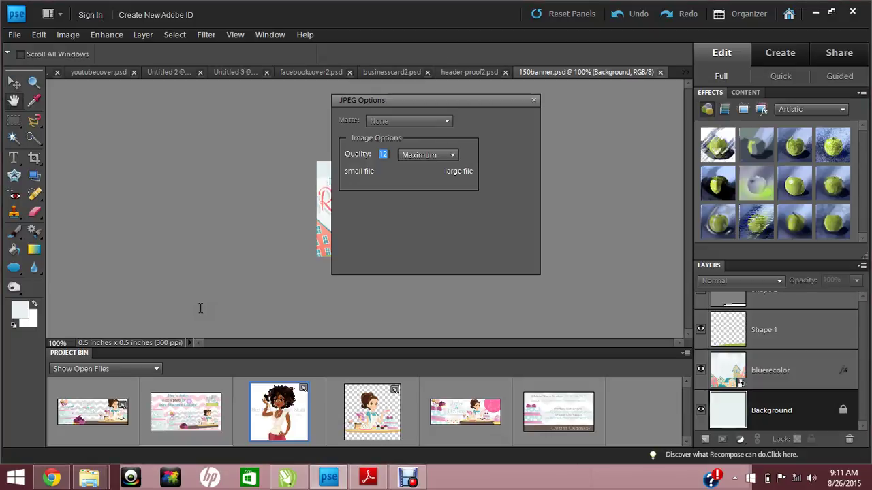
{"action": "key", "text": "Return"}
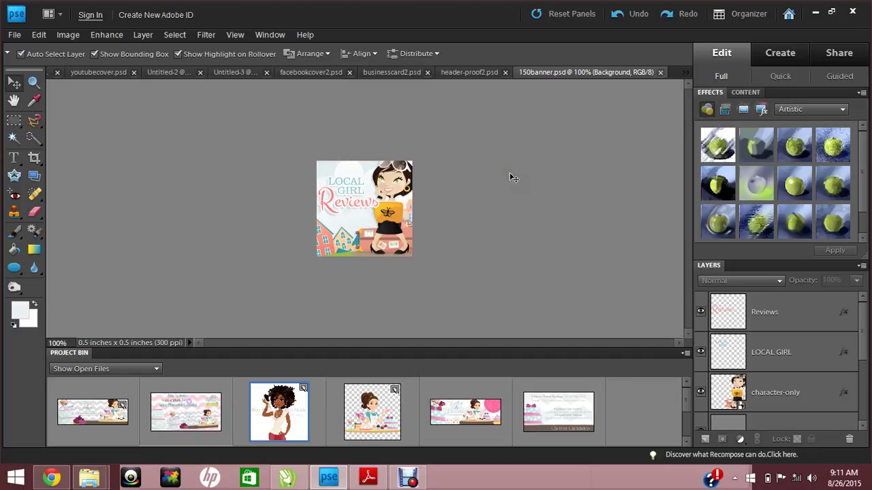
Bring the Debut Professional screen recorder forward from the Windows taskbar.
{"action": "left_click_drag", "start_coordinate": [335, 254], "coordinate": [379, 281]}
{"action": "left_click", "coordinate": [410, 355]}
{"action": "left_click", "coordinate": [506, 237]}
{"action": "left_click", "coordinate": [411, 479]}
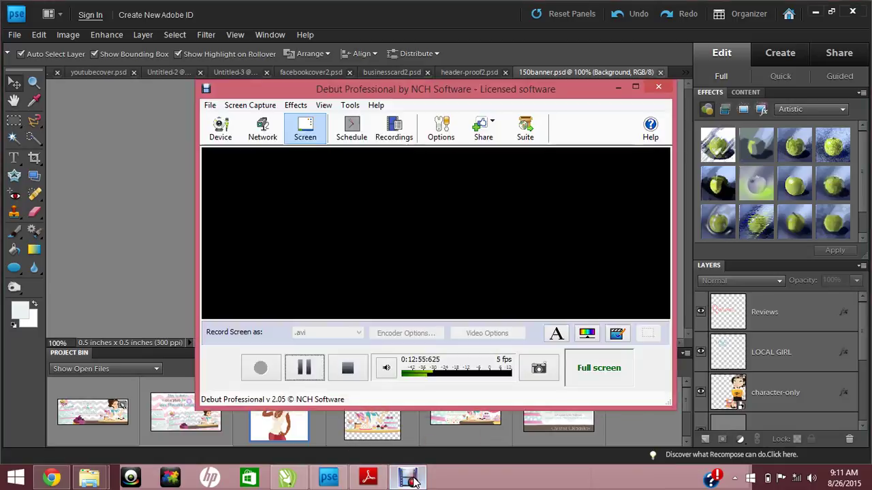